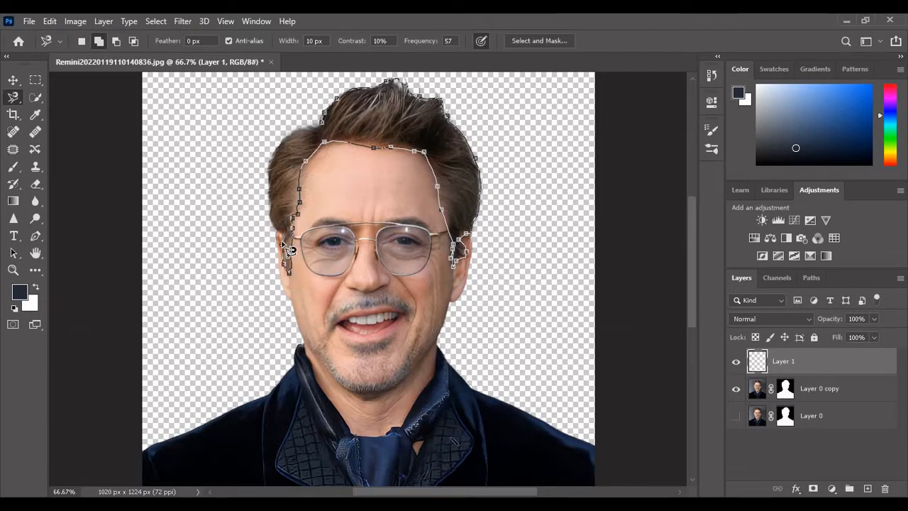
Complete the Magnetic Lasso selection around the hair, following the temple and hairline back to the start of the outline.
{"action": "mouse_move", "coordinate": [286, 241]}
{"action": "left_mouse_down"}
{"action": "mouse_move", "coordinate": [283, 170]}
{"action": "mouse_move", "coordinate": [301, 142]}
{"action": "mouse_move", "coordinate": [331, 130]}
{"action": "left_mouse_up"}
{"action": "left_click", "coordinate": [330, 131]}
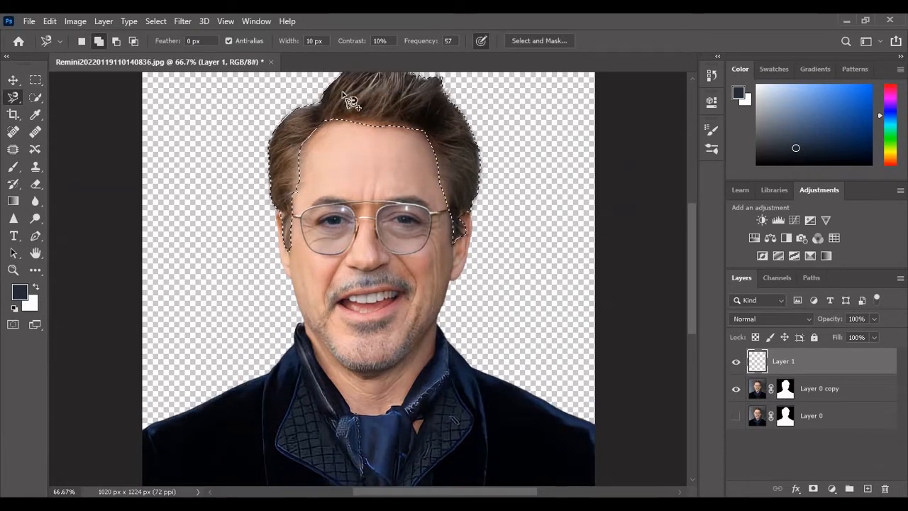
Sample the dark brown #45372c from the hair as foreground colour and brush it over the whole hair selection on Layer 1.
{"action": "left_click", "coordinate": [13, 167]}
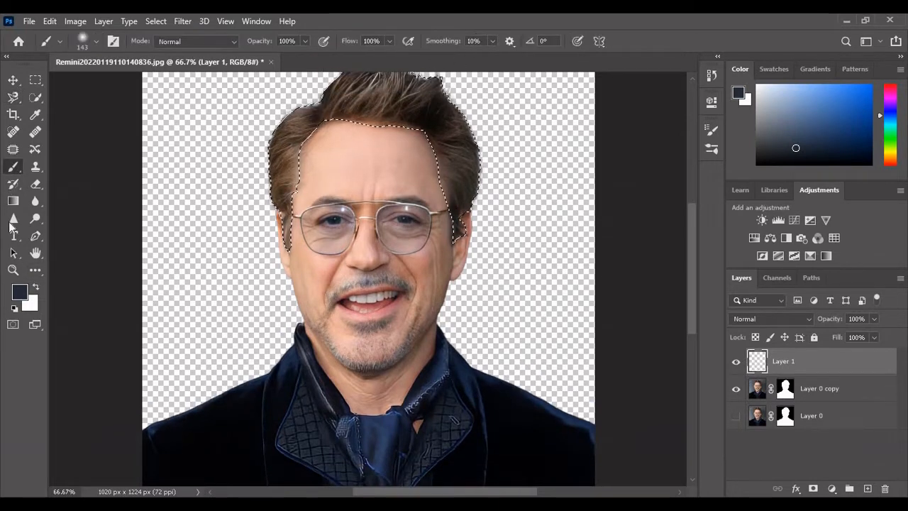
{"action": "left_click", "coordinate": [19, 291]}
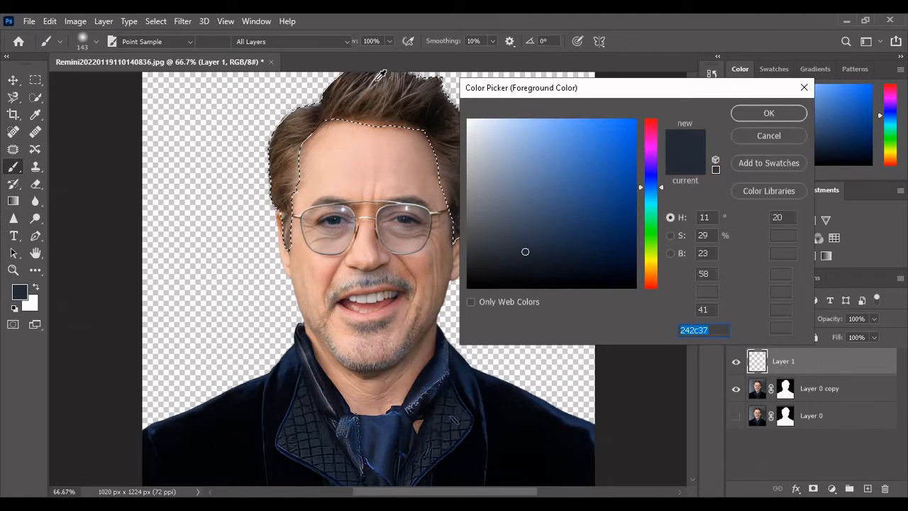
{"action": "left_click_drag", "start_coordinate": [383, 76], "coordinate": [396, 90]}
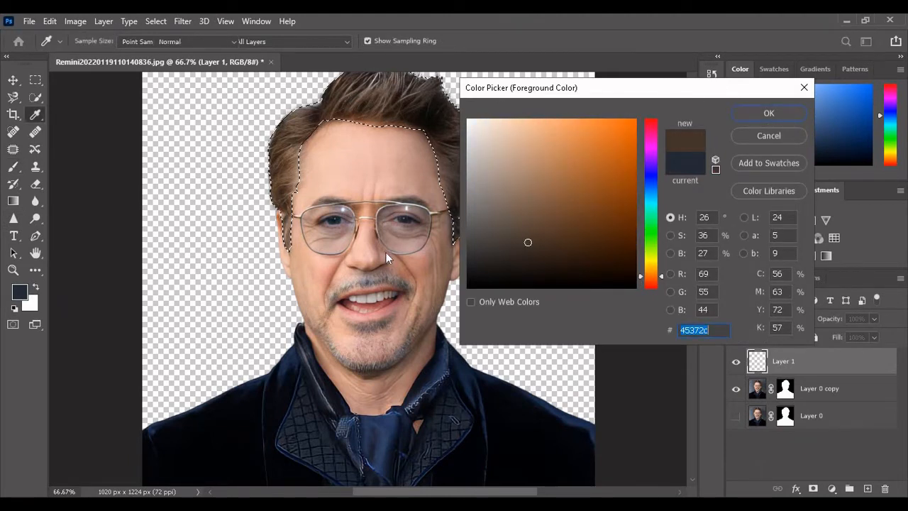
{"action": "key", "text": "Return"}
{"action": "scroll", "coordinate": [320, 249], "scroll_direction": "up", "scroll_amount": 1}
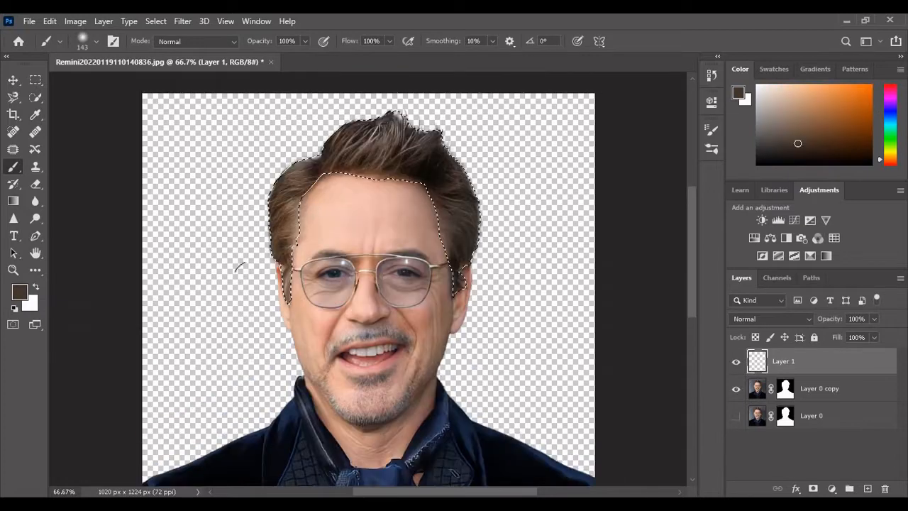
{"action": "mouse_move", "coordinate": [281, 303]}
{"action": "left_mouse_down"}
{"action": "mouse_move", "coordinate": [278, 227]}
{"action": "mouse_move", "coordinate": [362, 128]}
{"action": "mouse_move", "coordinate": [468, 206]}
{"action": "mouse_move", "coordinate": [461, 284]}
{"action": "left_mouse_up"}
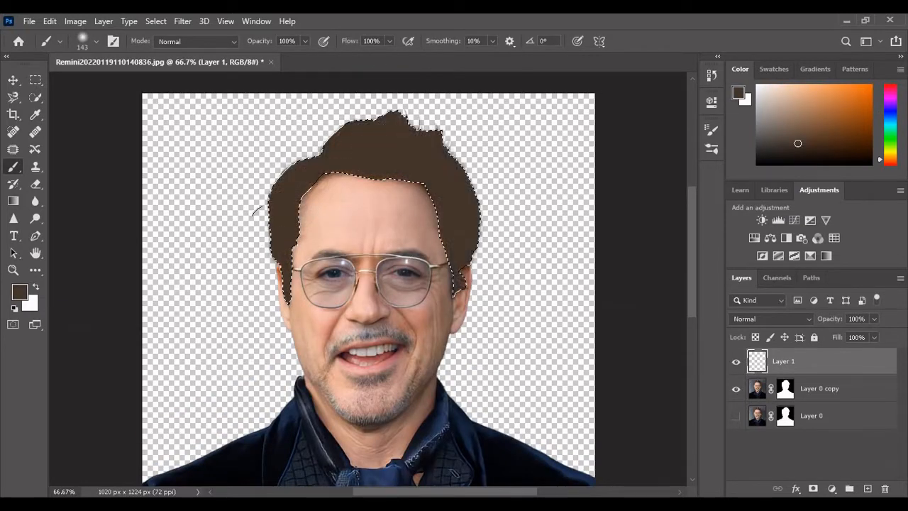
Set the painted hair layer's blend mode to Soft Light and add a new empty layer above it.
{"action": "left_click", "coordinate": [806, 318]}
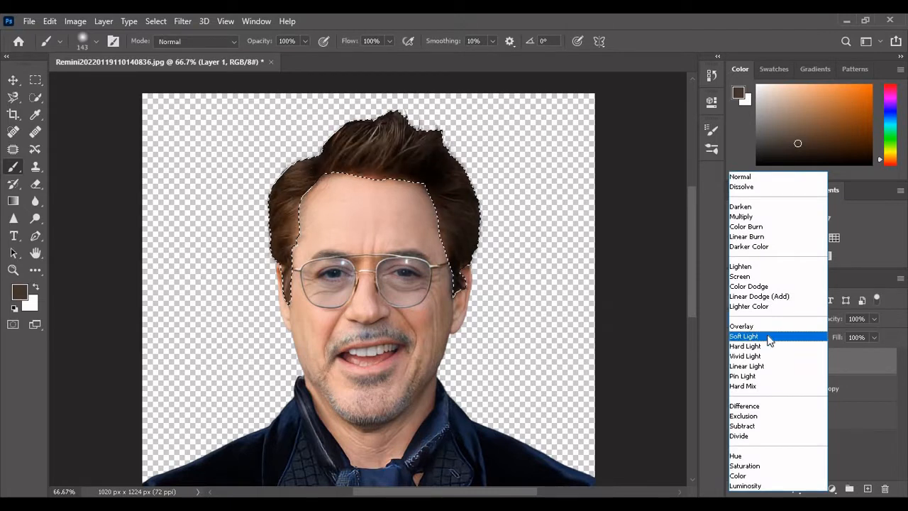
{"action": "left_click", "coordinate": [769, 337]}
{"action": "left_click", "coordinate": [865, 490]}
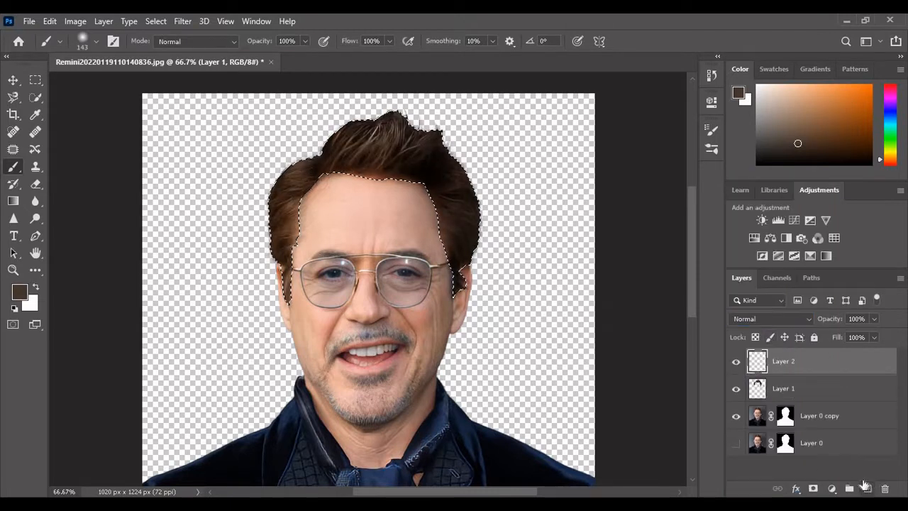
Clear the hair selection by intersecting it with an empty Magnetic Lasso selection outside the head.
{"action": "right_click", "coordinate": [14, 97]}
{"action": "left_click", "coordinate": [78, 120]}
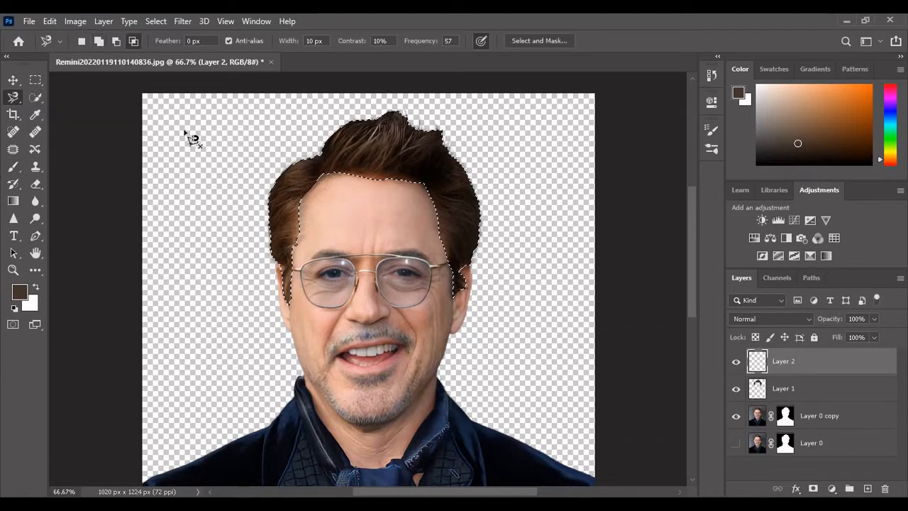
{"action": "double_click", "coordinate": [185, 133]}
{"action": "left_click", "coordinate": [416, 206]}
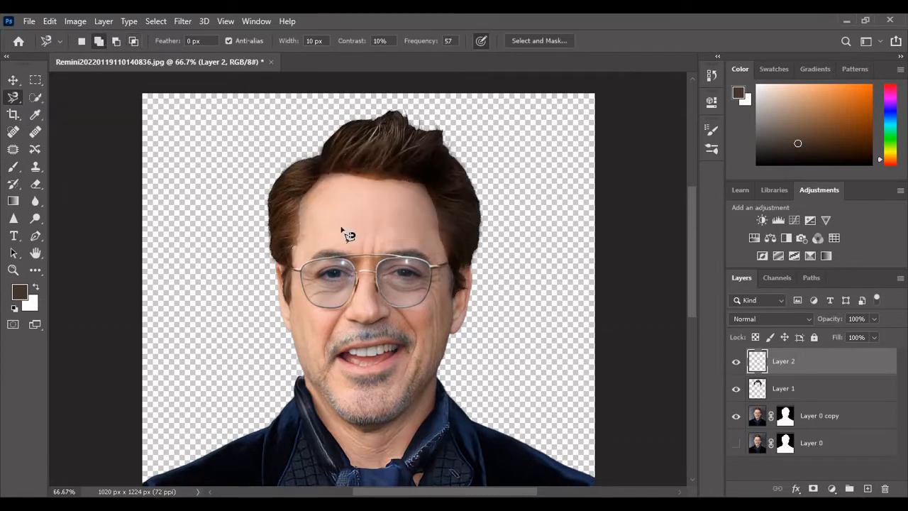
Outline the moustache, chin beard and jaw stubble with the Magnetic Lasso, leaving out the lips and bare cheek areas.
{"action": "scroll", "coordinate": [345, 234], "scroll_direction": "up", "scroll_amount": 4}
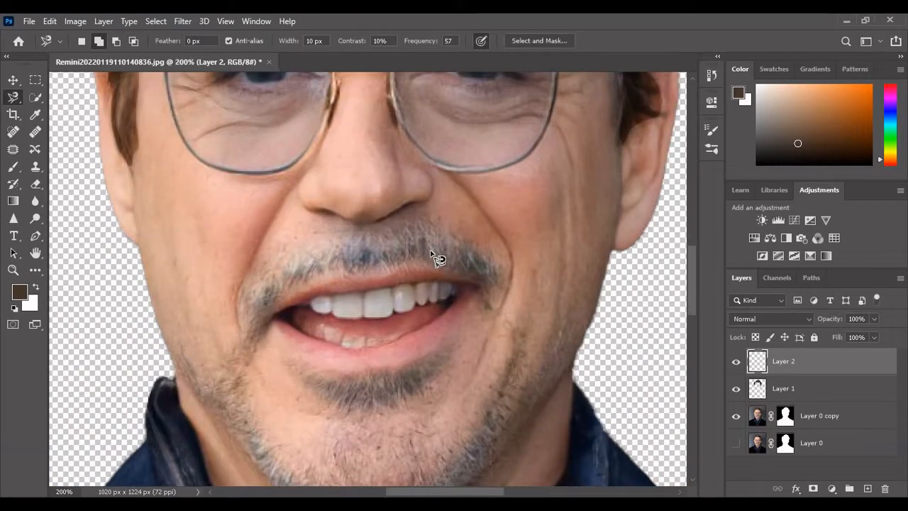
{"action": "scroll", "coordinate": [432, 255], "scroll_direction": "down", "scroll_amount": 3}
{"action": "left_click", "coordinate": [245, 244]}
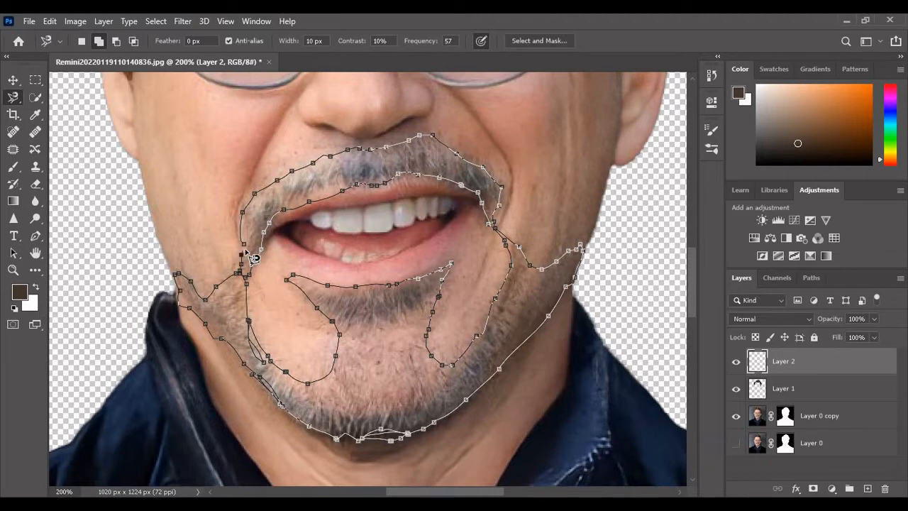
{"action": "left_click", "coordinate": [245, 255]}
{"action": "scroll", "coordinate": [401, 300], "scroll_direction": "up", "scroll_amount": 2}
{"action": "scroll", "coordinate": [334, 283], "scroll_direction": "down", "scroll_amount": 3}
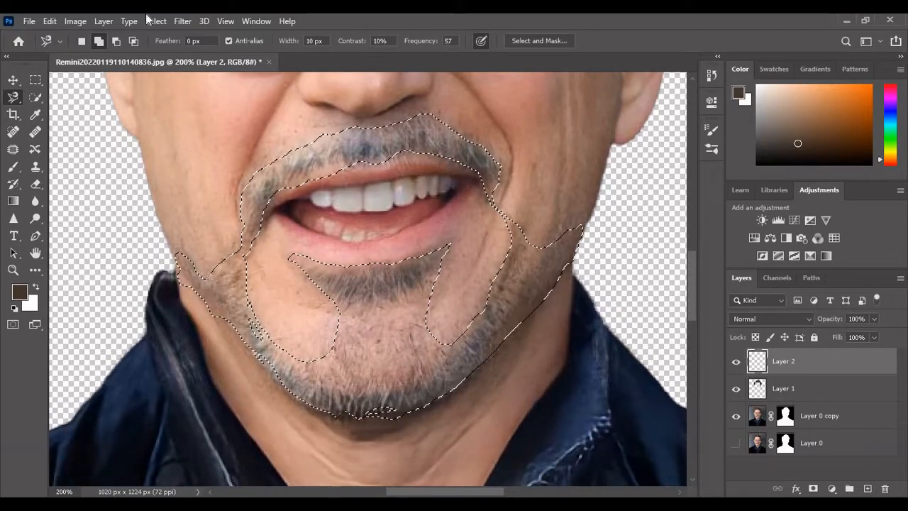
Refine the beard selection along the jaw and chin edge with the Magnetic Lasso in subtract mode.
{"action": "left_click", "coordinate": [116, 40]}
{"action": "left_click", "coordinate": [180, 281]}
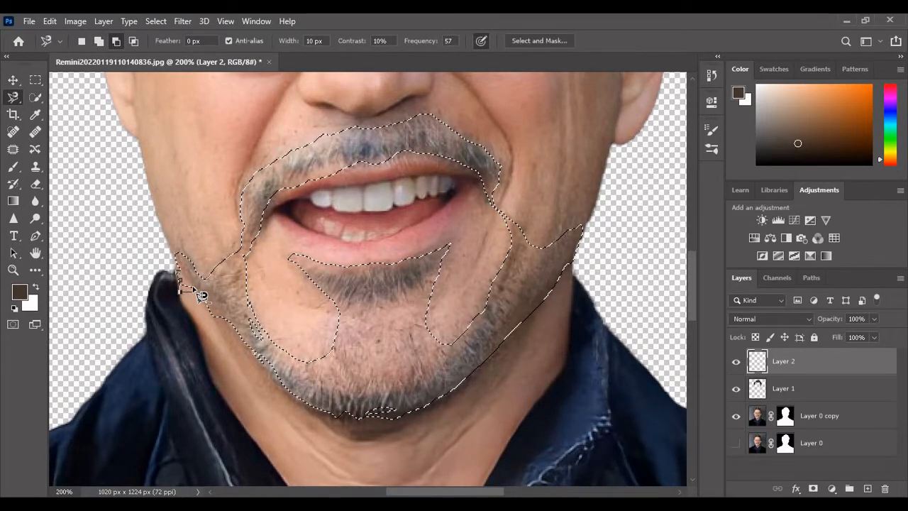
{"action": "left_click", "coordinate": [181, 279]}
{"action": "scroll", "coordinate": [513, 387], "scroll_direction": "down", "scroll_amount": 1}
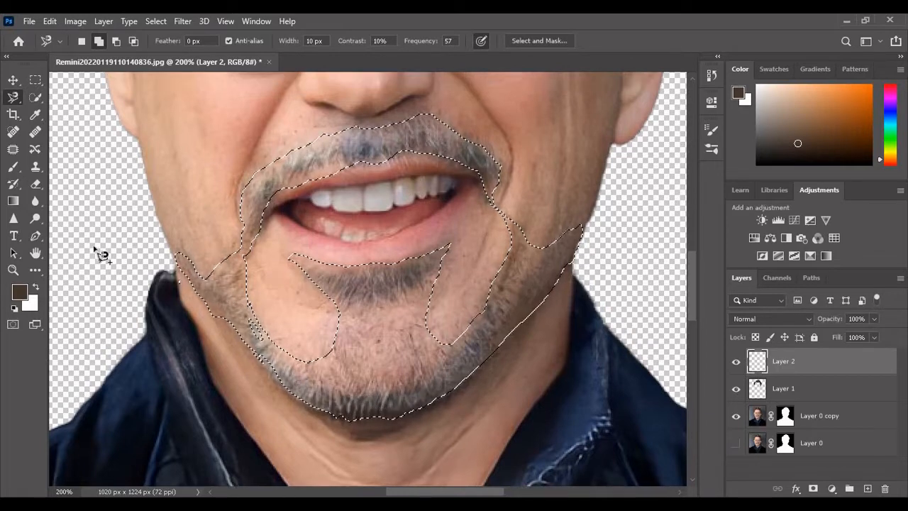
Sample the grey #706d74 from the moustache as foreground colour and brush it over the whole beard selection.
{"action": "left_click", "coordinate": [13, 166]}
{"action": "left_click", "coordinate": [20, 292]}
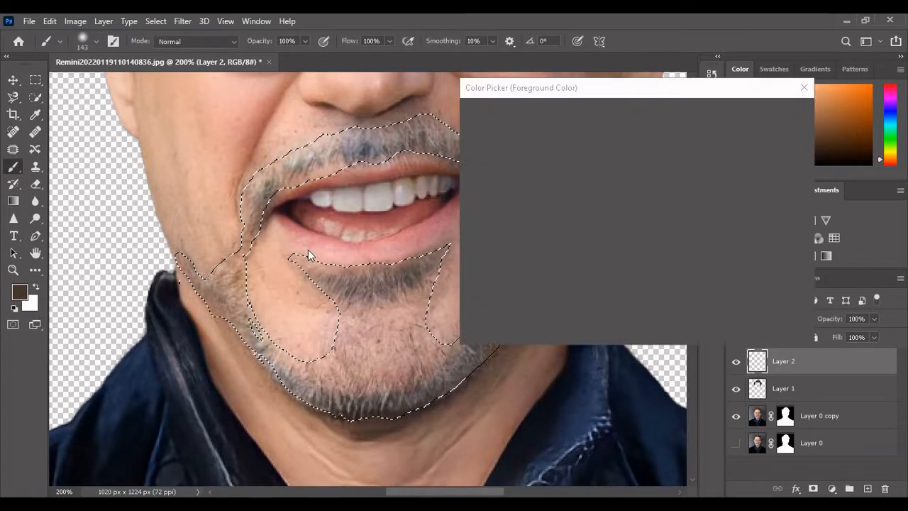
{"action": "left_click", "coordinate": [381, 144]}
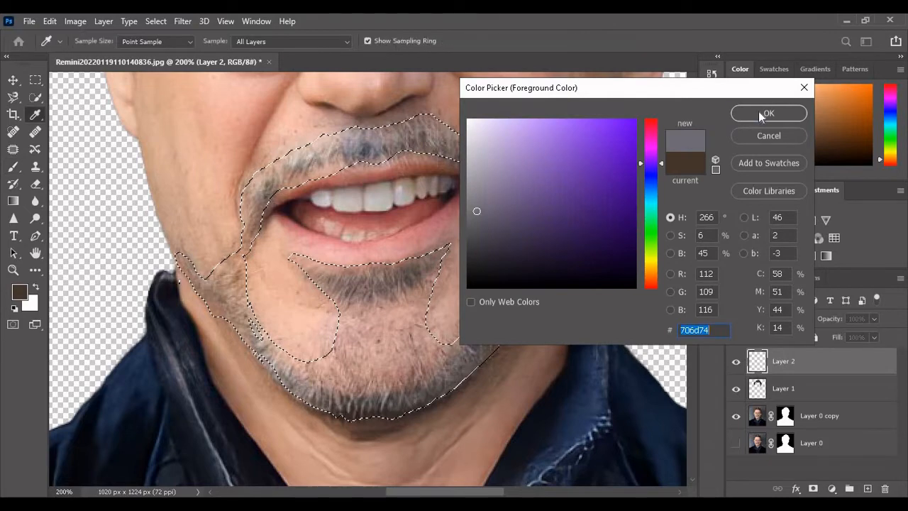
{"action": "mouse_move", "coordinate": [375, 163]}
{"action": "left_mouse_down"}
{"action": "mouse_move", "coordinate": [298, 248]}
{"action": "mouse_move", "coordinate": [312, 319]}
{"action": "left_mouse_up"}
{"action": "left_click_drag", "start_coordinate": [567, 241], "coordinate": [500, 305]}
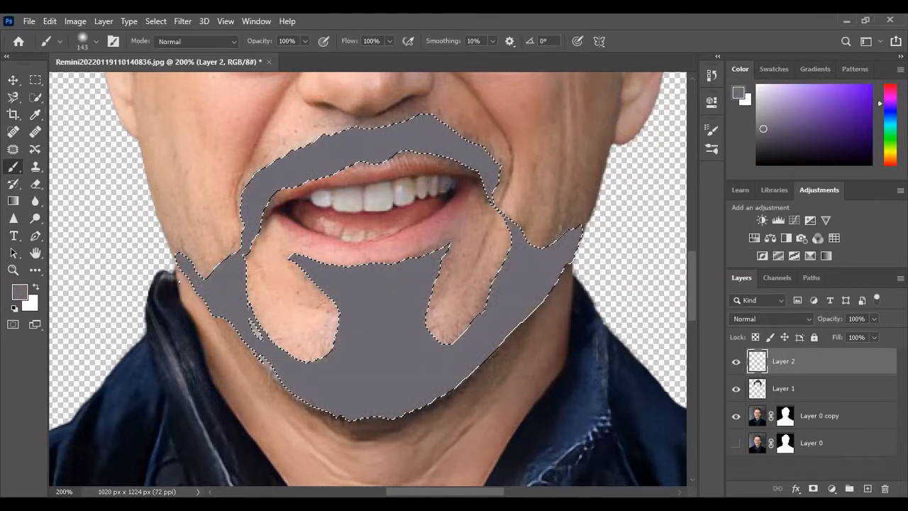
Add the small unselected gap on the jaw to the beard selection and paint it with the same grey.
{"action": "key", "text": "l"}
{"action": "left_click", "coordinate": [239, 326]}
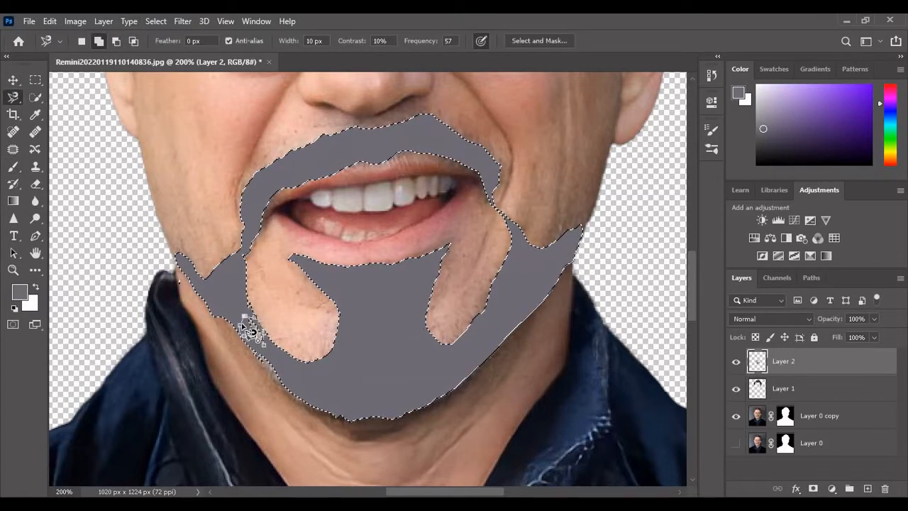
{"action": "left_click", "coordinate": [242, 325]}
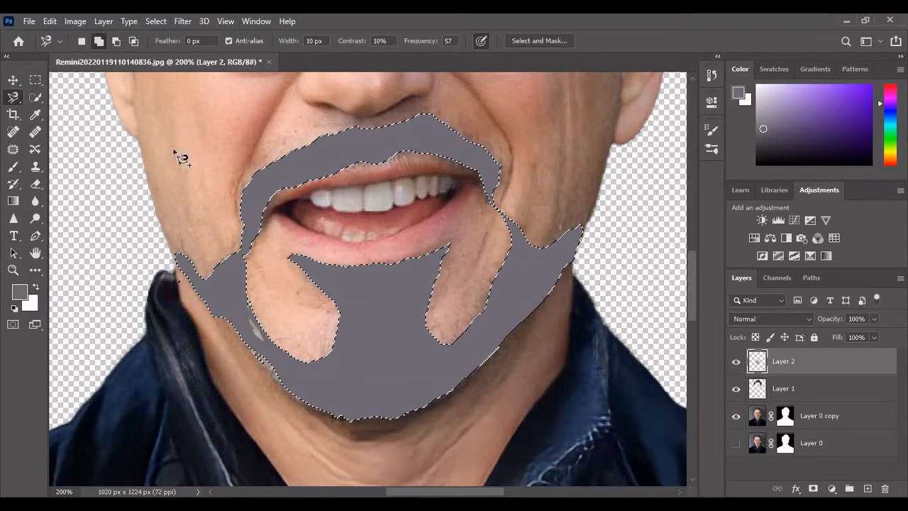
{"action": "left_click", "coordinate": [13, 166]}
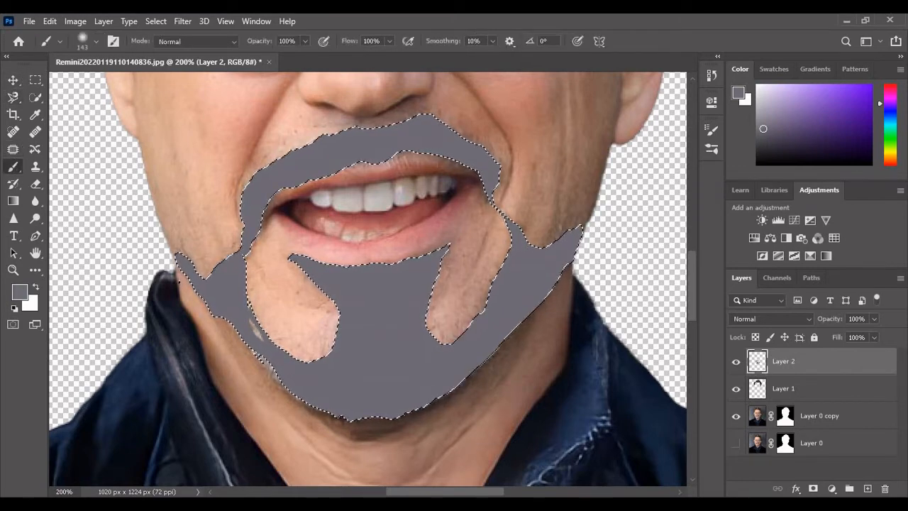
{"action": "left_click", "coordinate": [257, 330]}
{"action": "left_click", "coordinate": [13, 80]}
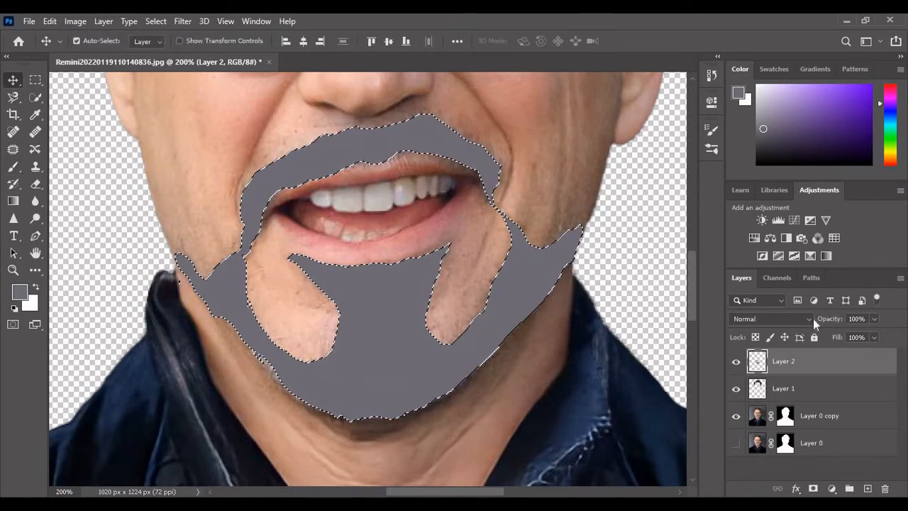
{"action": "left_click", "coordinate": [811, 318]}
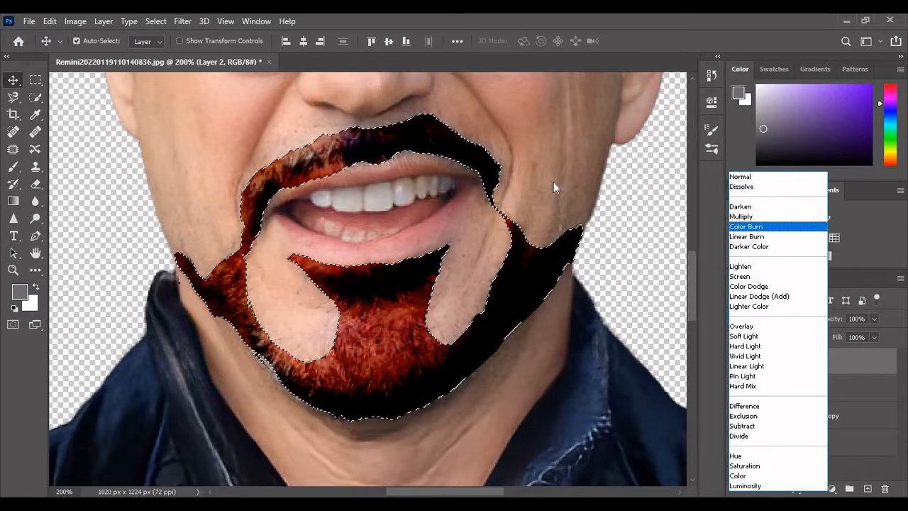
{"action": "key", "text": "Up"}
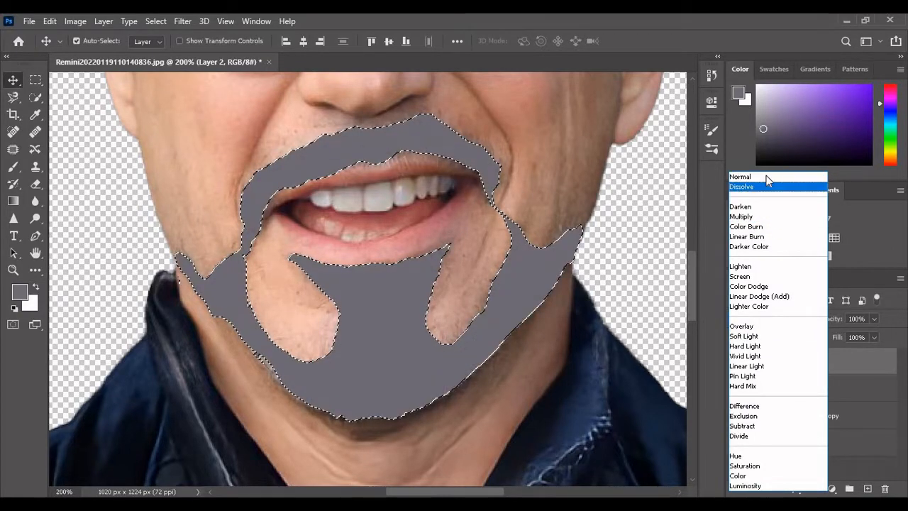
{"action": "left_click", "coordinate": [766, 176]}
{"action": "key", "text": "ctrl+minus"}
{"action": "key", "text": "ctrl+minus"}
{"action": "key", "text": "ctrl+minus"}
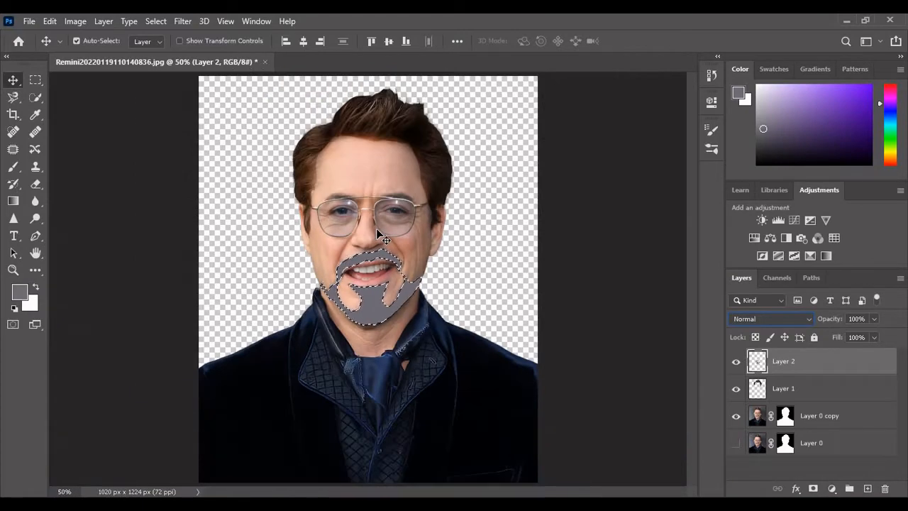
Set the beard paint layer's blend mode to Color Burn and add a new empty layer above it.
{"action": "left_click", "coordinate": [805, 318]}
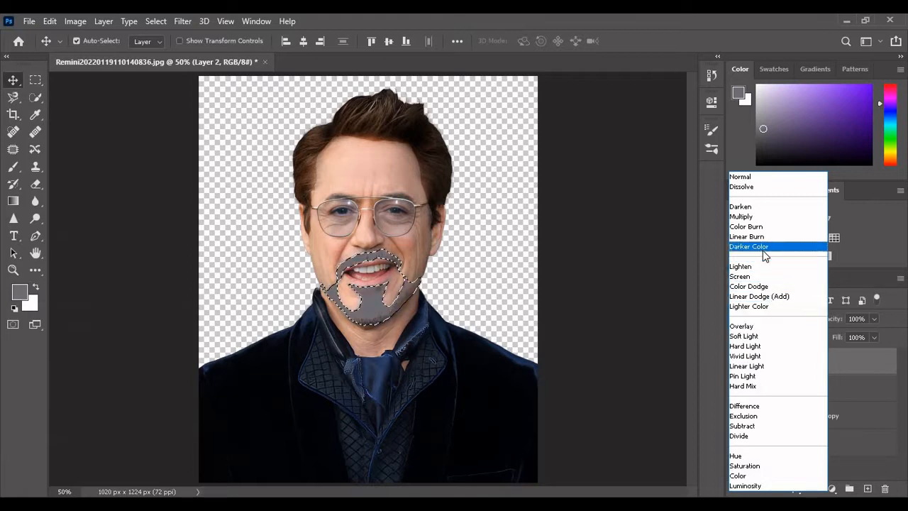
{"action": "left_click", "coordinate": [765, 227]}
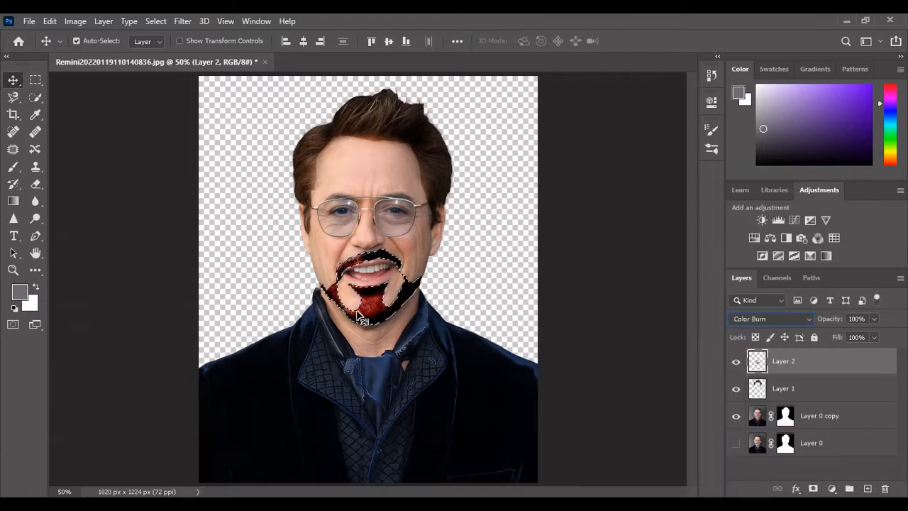
{"action": "left_click", "coordinate": [867, 489]}
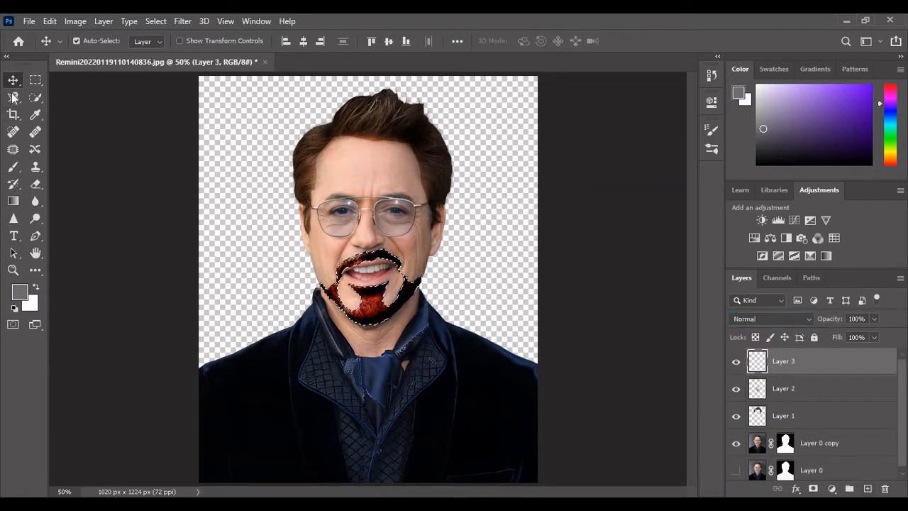
Clear the beard selection by intersecting it with an empty Magnetic Lasso selection in the transparent background.
{"action": "left_click", "coordinate": [13, 97]}
{"action": "double_click", "coordinate": [256, 110]}
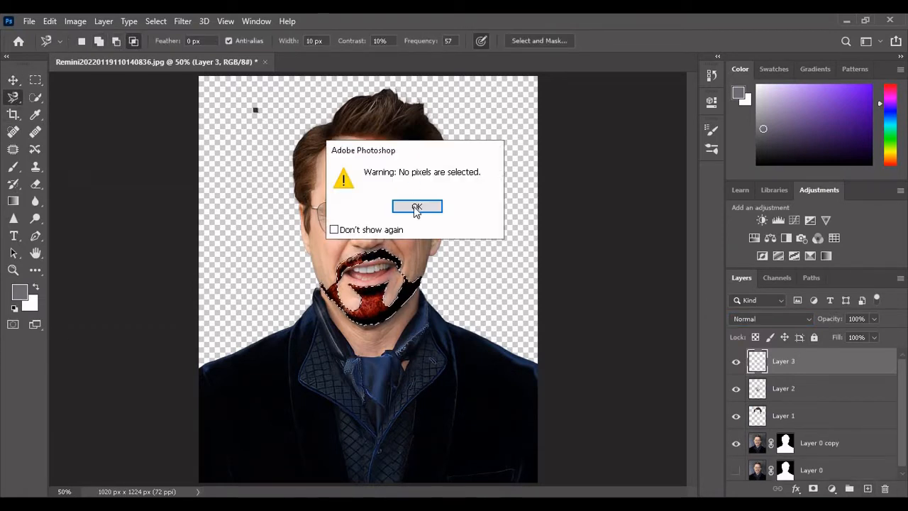
{"action": "left_click", "coordinate": [416, 207]}
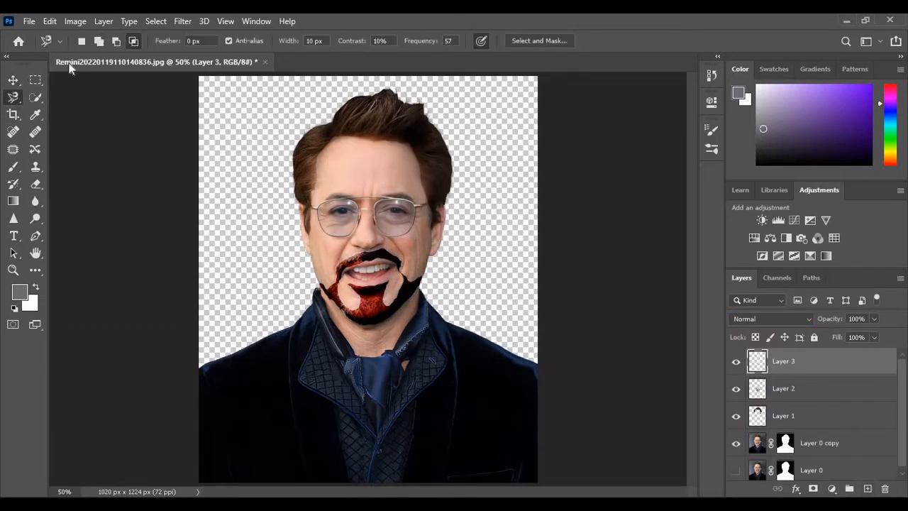
Select both eyebrows above the glasses with the Magnetic Lasso in add mode.
{"action": "key", "text": "ctrl+plus"}
{"action": "key", "text": "ctrl+plus"}
{"action": "scroll", "coordinate": [296, 192], "scroll_direction": "up", "scroll_amount": 3}
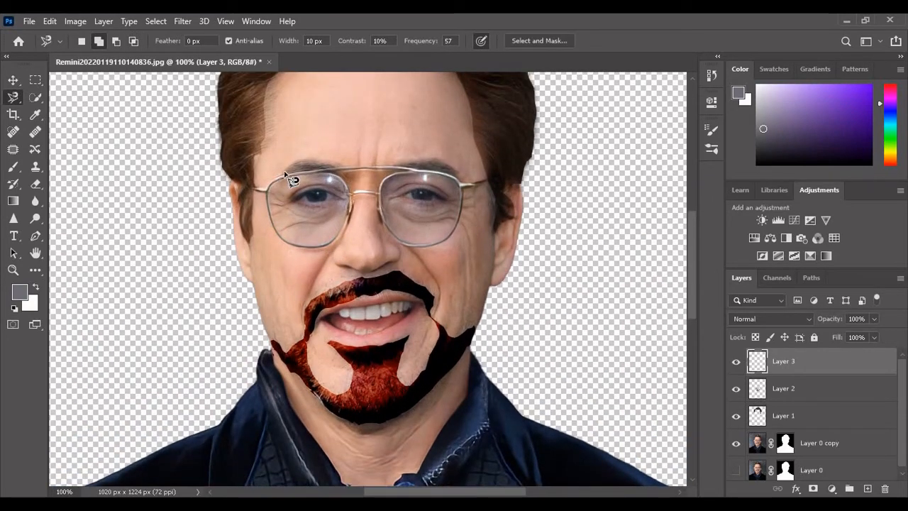
{"action": "left_click", "coordinate": [283, 171]}
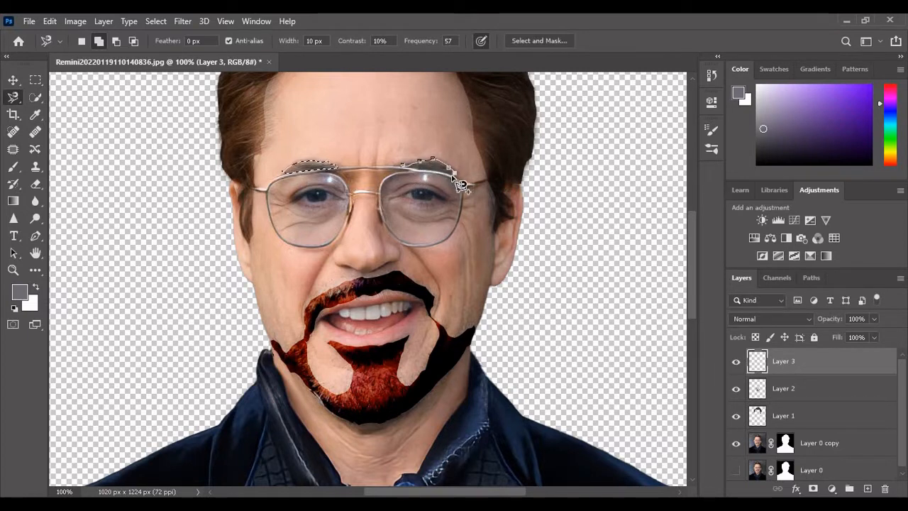
{"action": "left_click", "coordinate": [402, 167]}
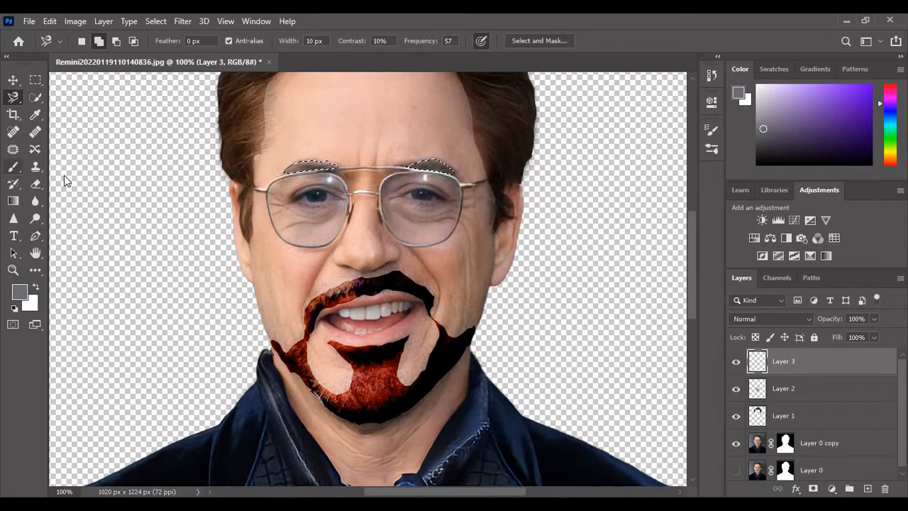
Paint the selected eyebrows with the brown-grey #5f5553 sampled from the brow and set their layer's blend mode to Linear Burn.
{"action": "left_click", "coordinate": [12, 166]}
{"action": "left_click", "coordinate": [19, 291]}
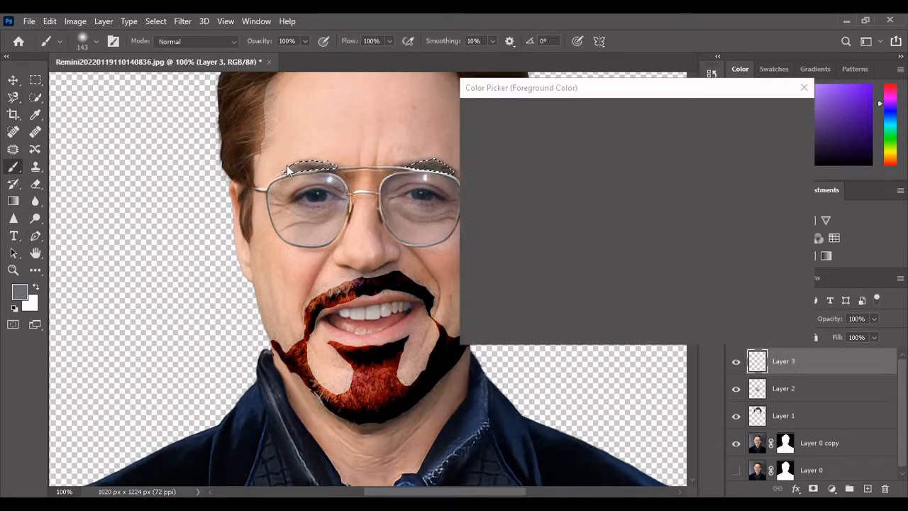
{"action": "left_click", "coordinate": [441, 156]}
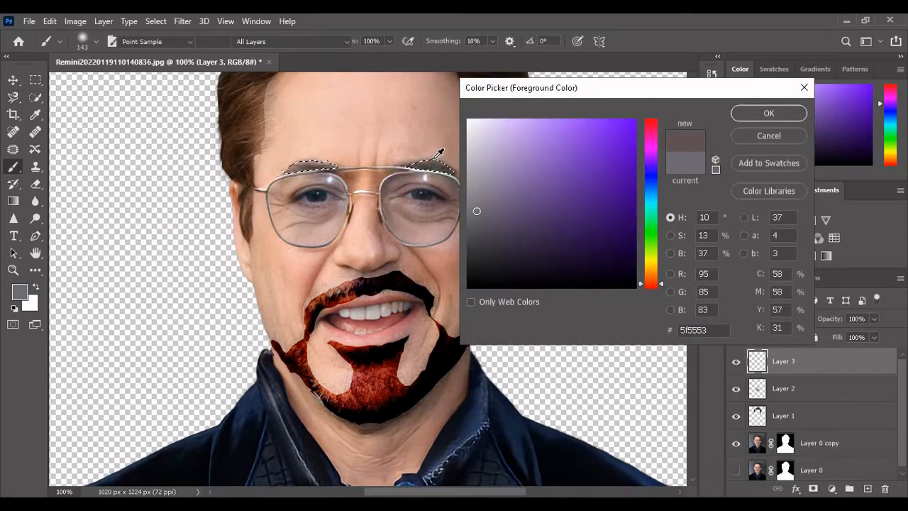
{"action": "left_click", "coordinate": [759, 111]}
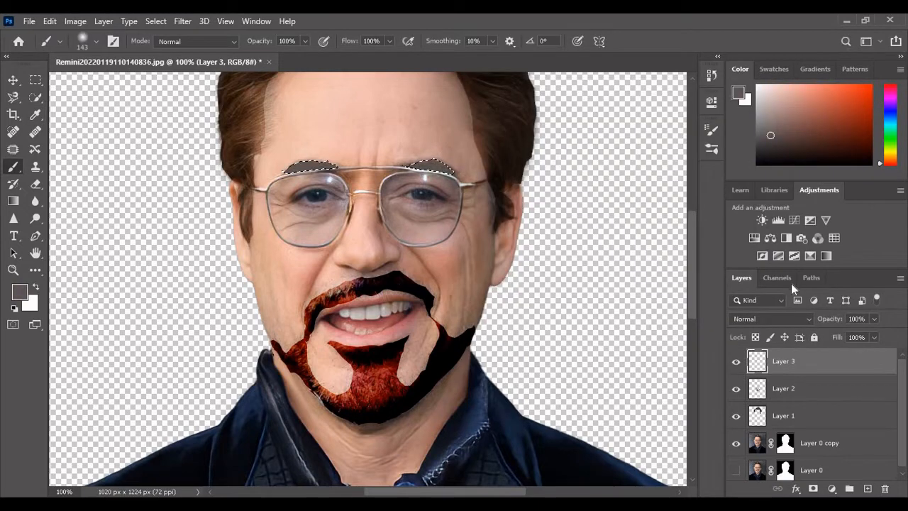
{"action": "left_click", "coordinate": [802, 319]}
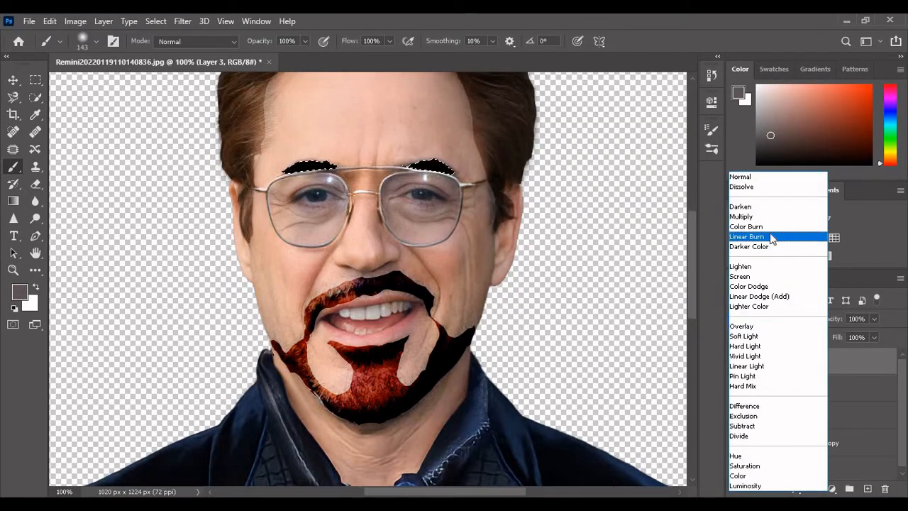
{"action": "left_click", "coordinate": [773, 237]}
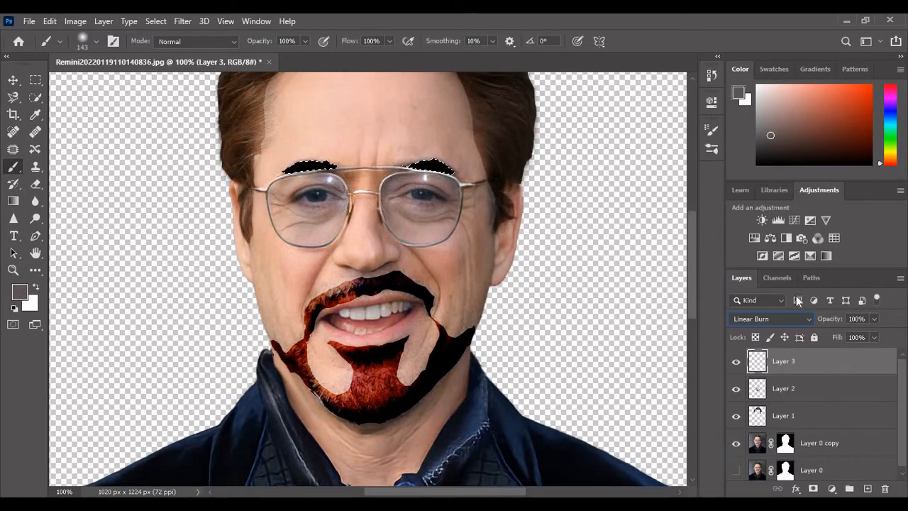
Group the hair, beard and eyebrow paint layers and add a new empty layer above the group.
{"action": "left_click", "coordinate": [780, 392], "text": "shift"}
{"action": "left_click", "coordinate": [784, 417], "text": "shift"}
{"action": "left_click", "coordinate": [849, 489]}
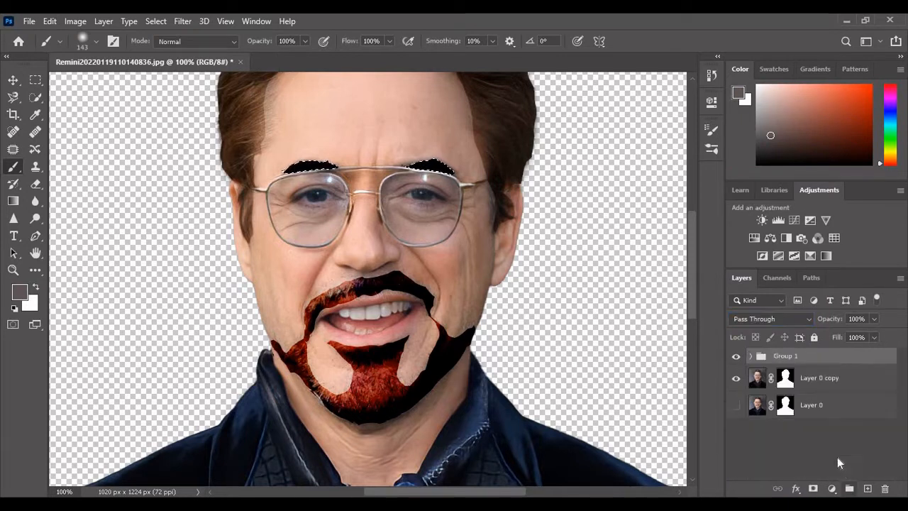
{"action": "left_click", "coordinate": [867, 488]}
Trace the outlines of both glasses lenses with the Magnetic Lasso in add mode to select them.
{"action": "left_click", "coordinate": [13, 79]}
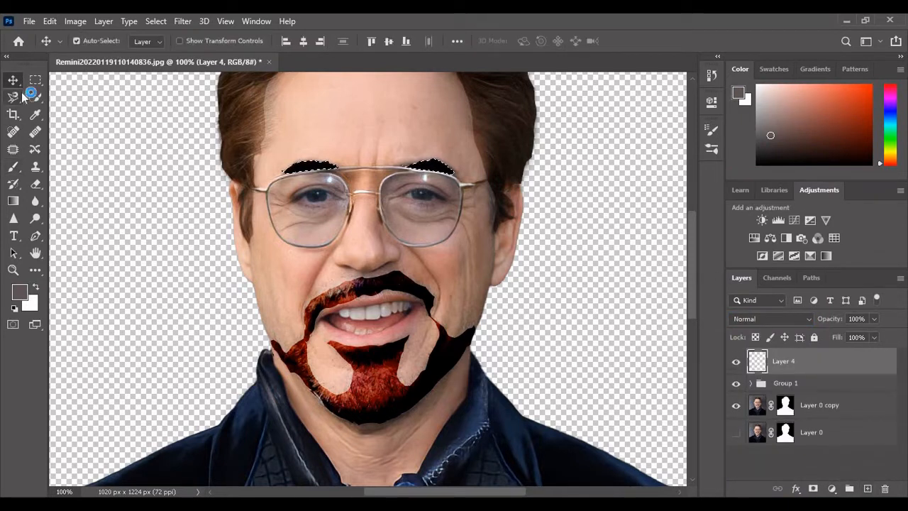
{"action": "left_click", "coordinate": [21, 95]}
{"action": "left_click", "coordinate": [100, 41]}
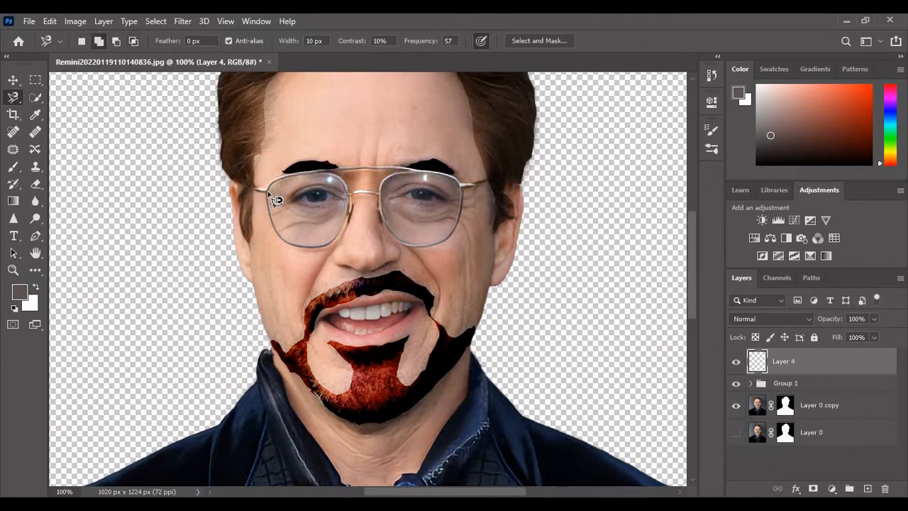
{"action": "left_click_drag", "start_coordinate": [296, 183], "coordinate": [385, 177]}
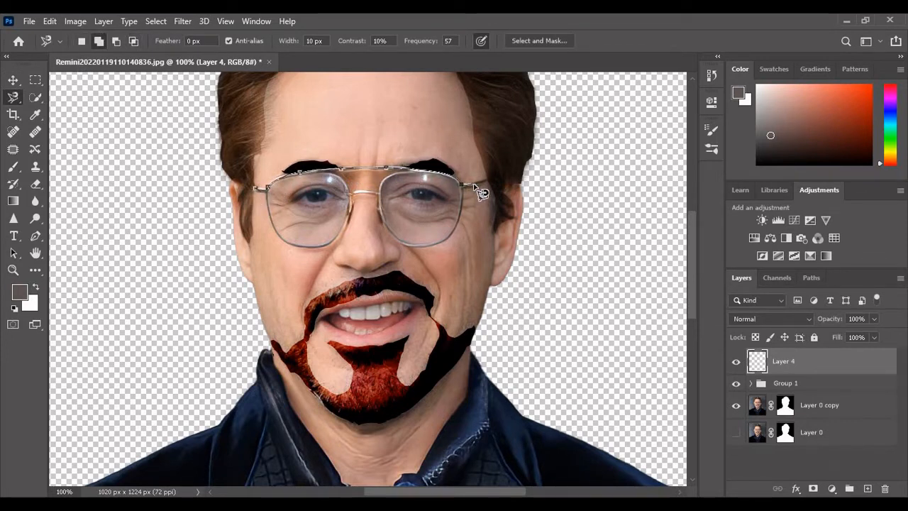
{"action": "left_click_drag", "start_coordinate": [481, 193], "coordinate": [480, 195]}
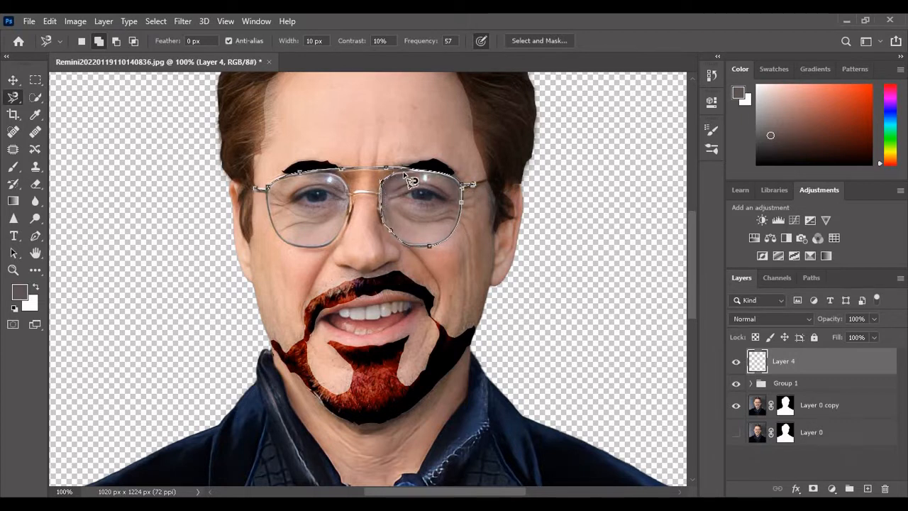
{"action": "left_click_drag", "start_coordinate": [381, 173], "coordinate": [349, 172]}
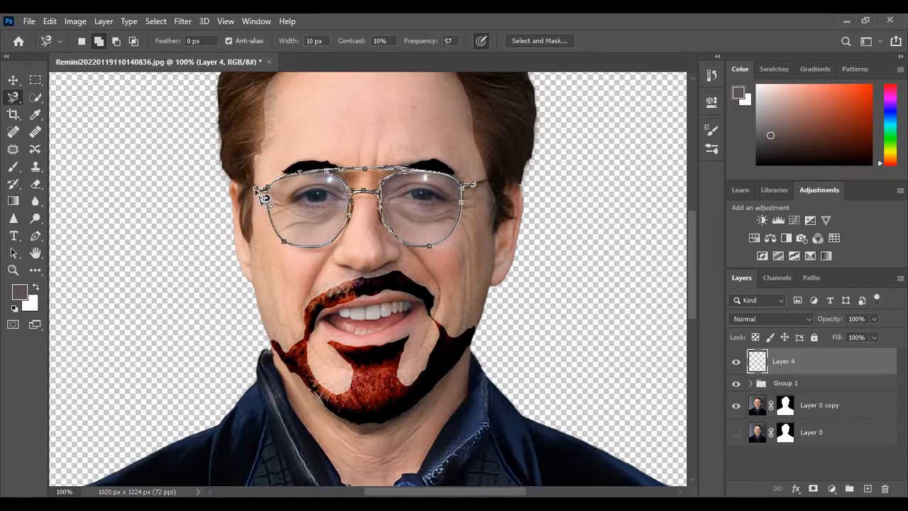
{"action": "left_click", "coordinate": [263, 199]}
Paint the selected lenses with the sampled pinkish tone #bb9894 and set the layer's blend mode to Color Burn.
{"action": "key", "text": "b"}
{"action": "left_click", "coordinate": [19, 291]}
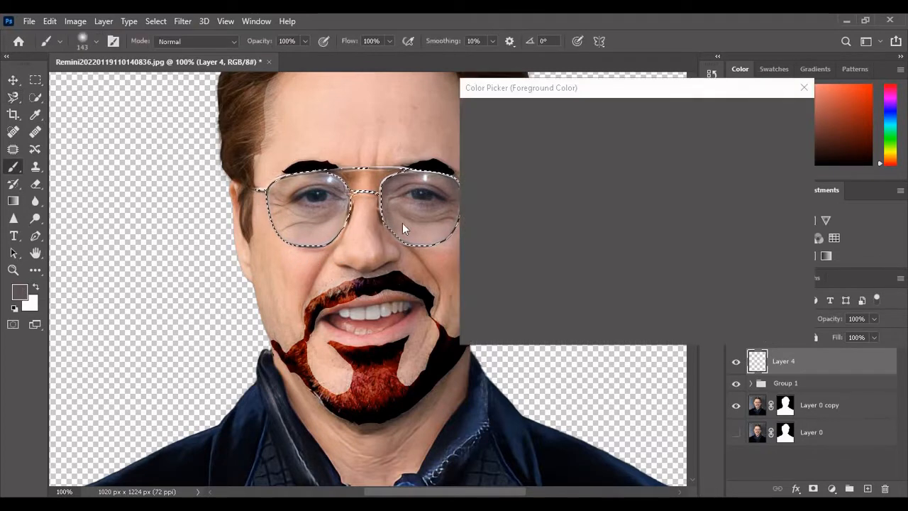
{"action": "left_click", "coordinate": [421, 222]}
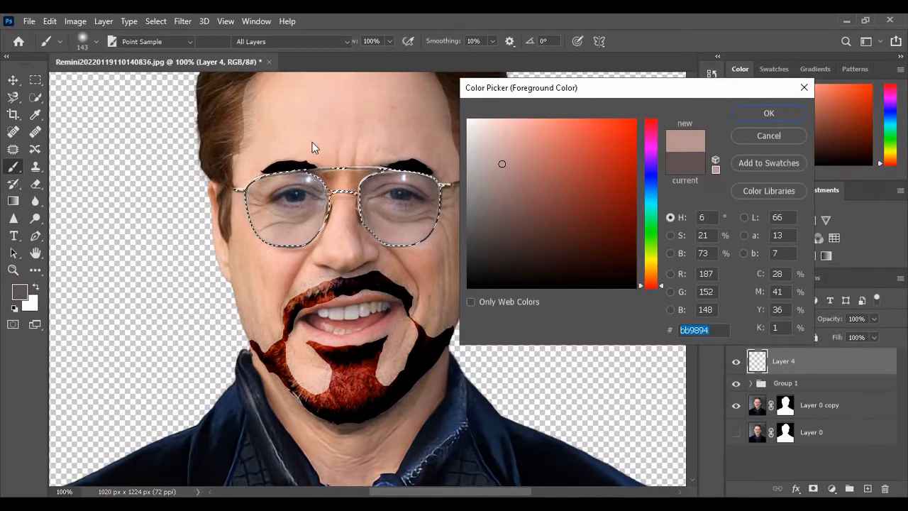
{"action": "key", "text": "Return"}
{"action": "left_click_drag", "start_coordinate": [263, 198], "coordinate": [433, 220]}
{"action": "left_click", "coordinate": [807, 315]}
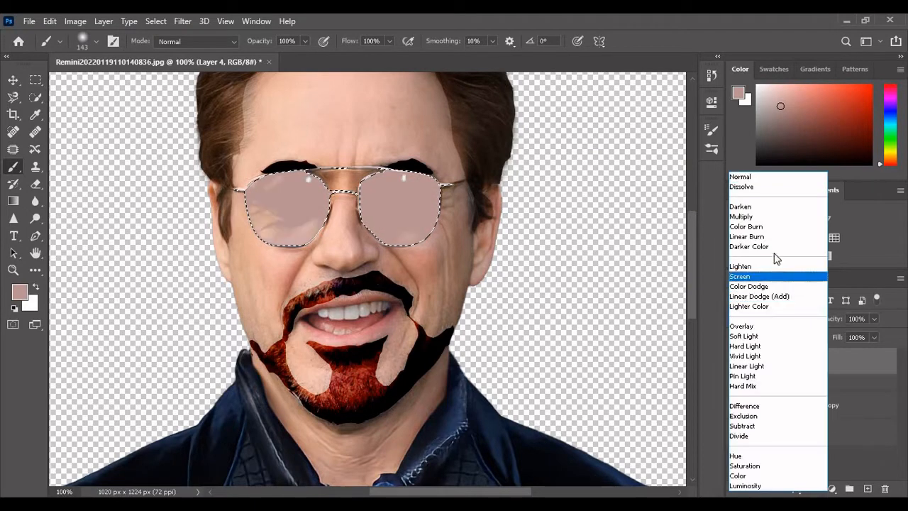
{"action": "left_click", "coordinate": [749, 227]}
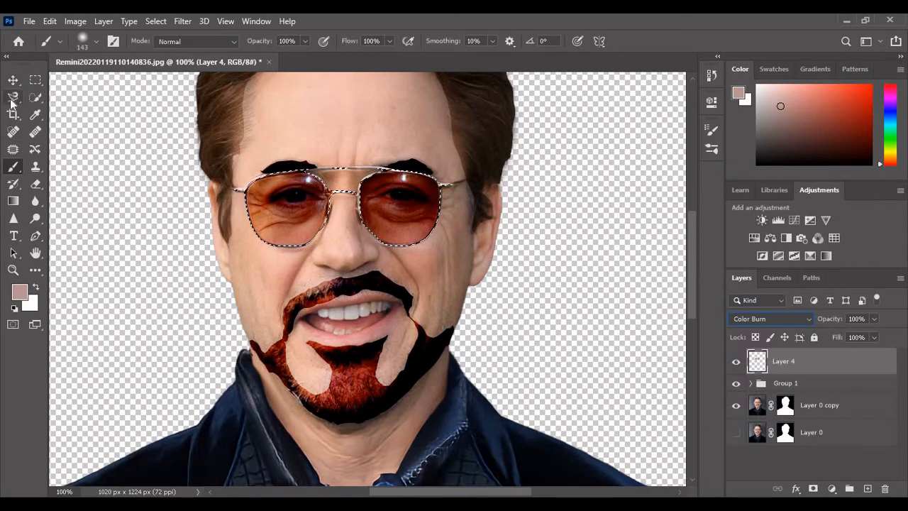
Clear the lens selection by intersecting it with an empty Magnetic Lasso selection in the transparent background.
{"action": "key", "text": "l"}
{"action": "double_click", "coordinate": [135, 176]}
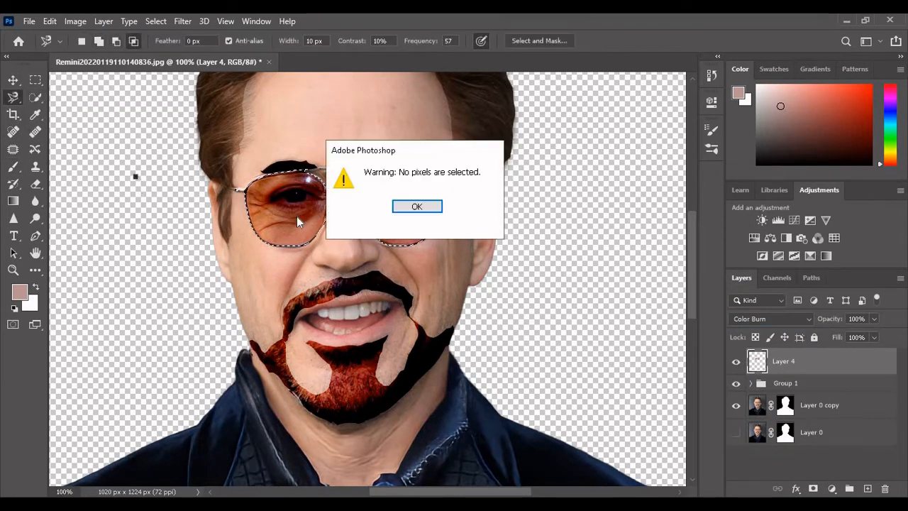
{"action": "left_click", "coordinate": [399, 206]}
Select the forehead between the hairline and the top of the glasses with the Magnetic Lasso in add mode.
{"action": "left_click", "coordinate": [98, 40]}
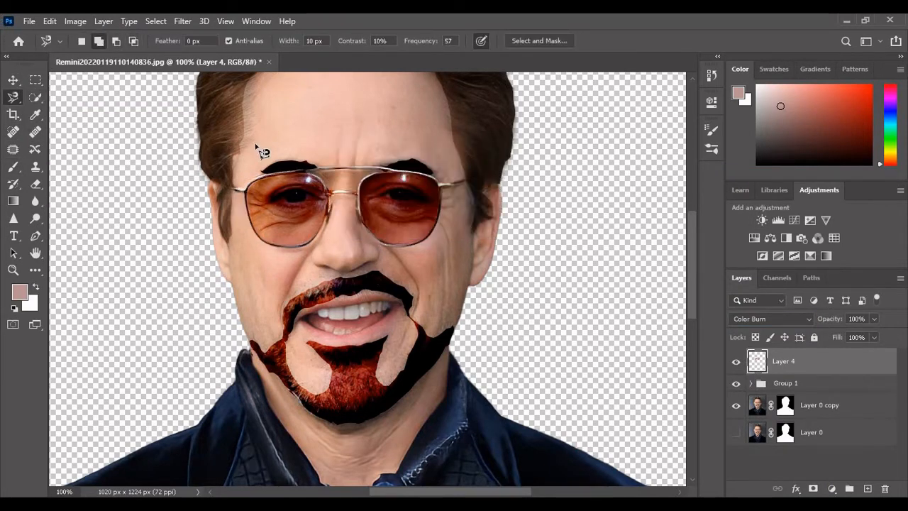
{"action": "scroll", "coordinate": [234, 164], "scroll_direction": "up", "scroll_amount": 1}
{"action": "scroll", "coordinate": [226, 157], "scroll_direction": "up", "scroll_amount": 1}
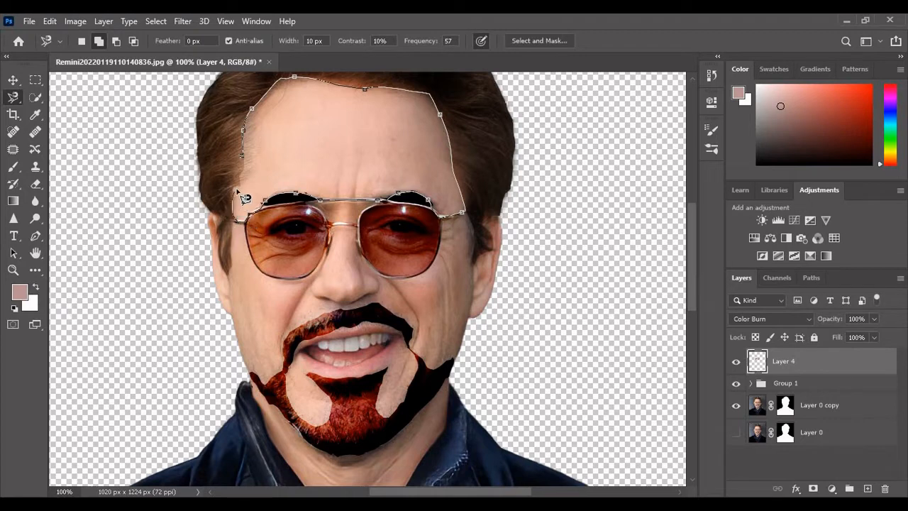
{"action": "left_click", "coordinate": [250, 164]}
Add the cheeks, ears, nose and the gap between the glasses' bridges to the forehead selection.
{"action": "scroll", "coordinate": [319, 248], "scroll_direction": "down", "scroll_amount": 2}
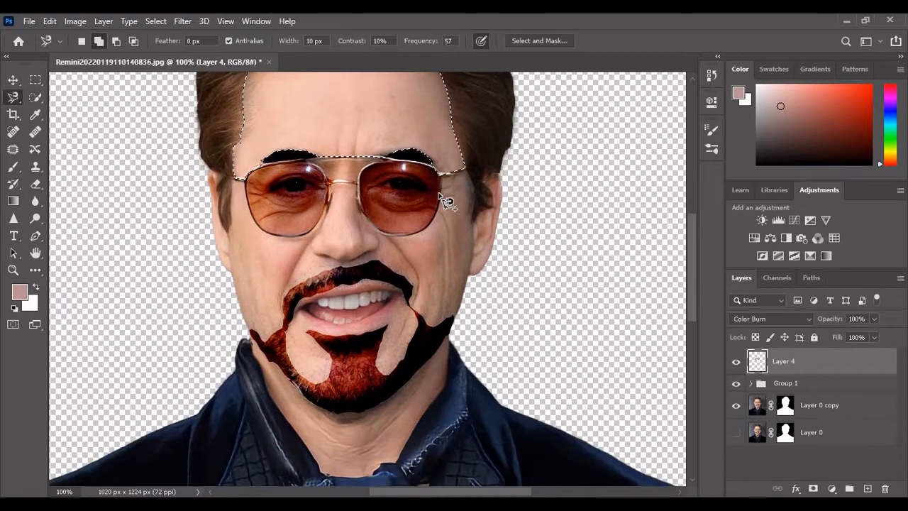
{"action": "left_click", "coordinate": [464, 173]}
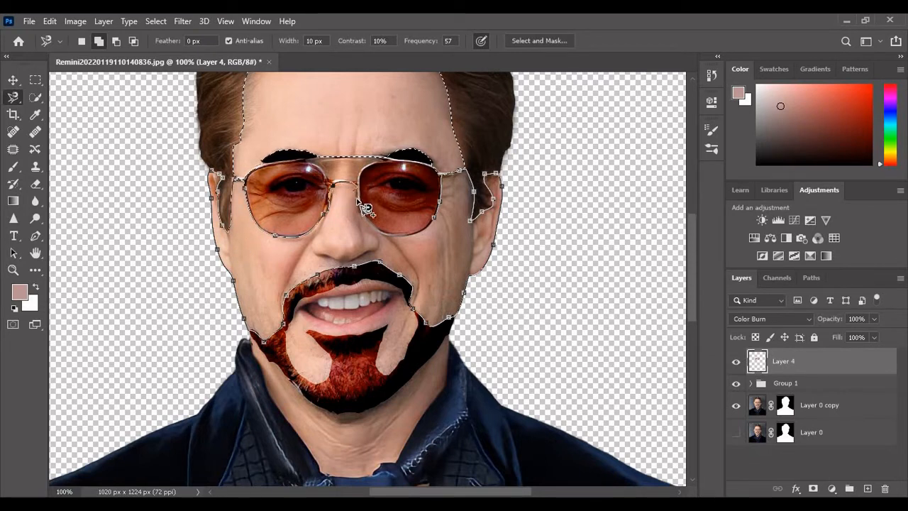
{"action": "double_click", "coordinate": [442, 224]}
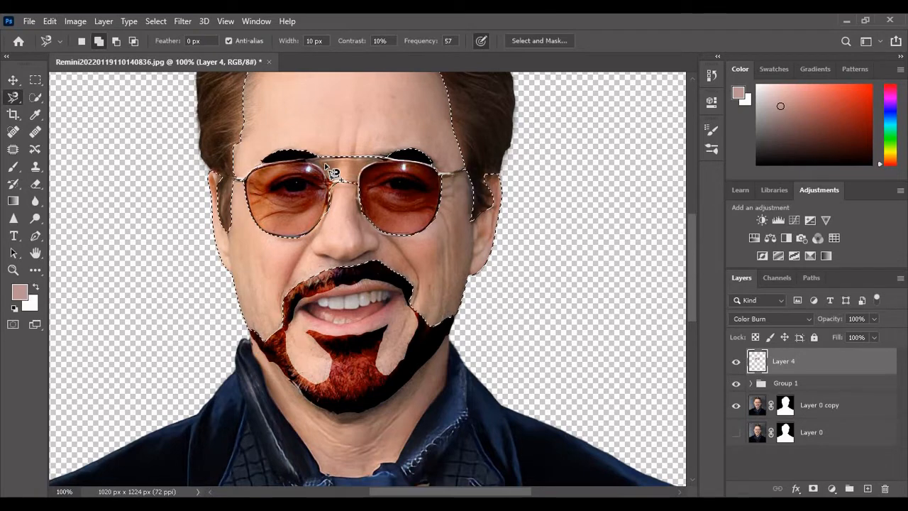
{"action": "left_click", "coordinate": [383, 159]}
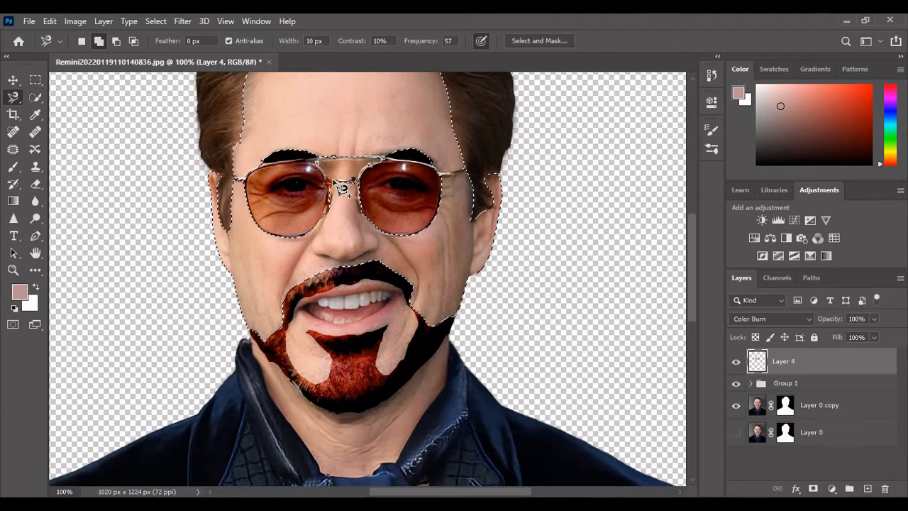
Add the neck below the beard and the small patch of skin beside the scarf knot to the selection.
{"action": "scroll", "coordinate": [361, 256], "scroll_direction": "down", "scroll_amount": 4}
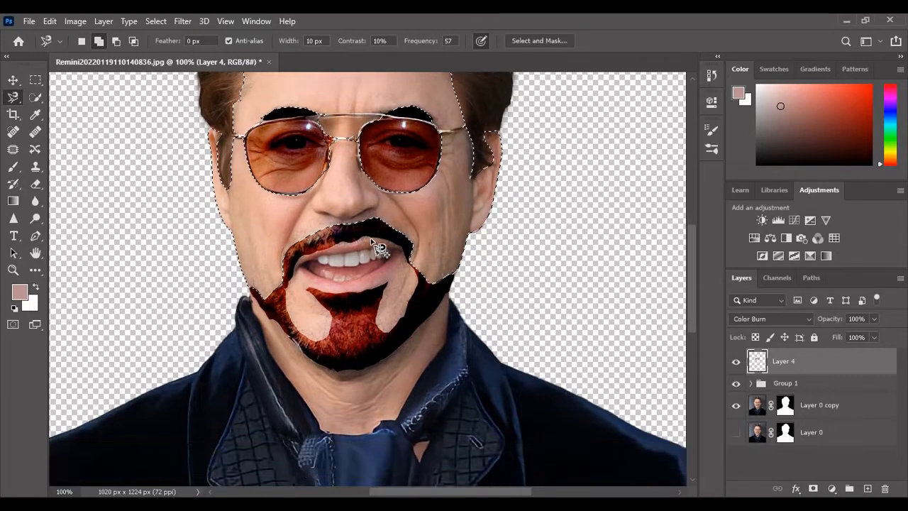
{"action": "left_click", "coordinate": [275, 277]}
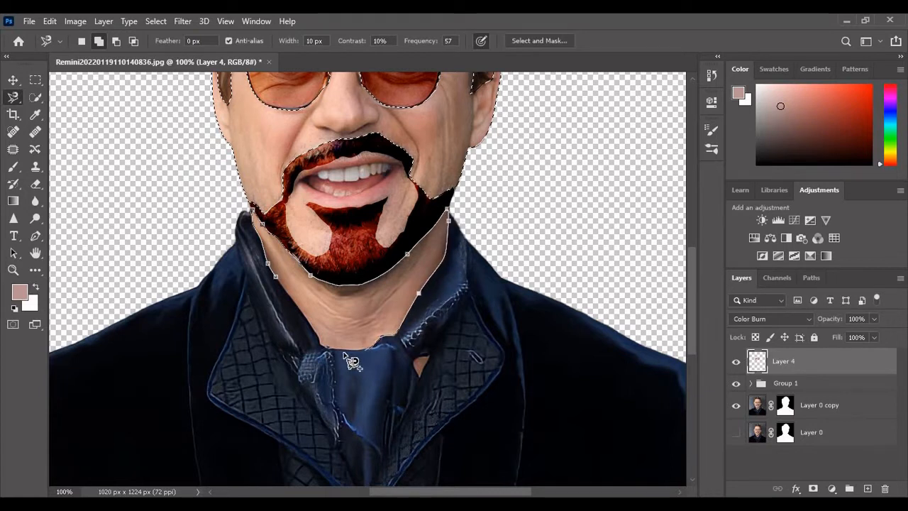
{"action": "left_click", "coordinate": [284, 286]}
{"action": "scroll", "coordinate": [416, 330], "scroll_direction": "down", "scroll_amount": 2}
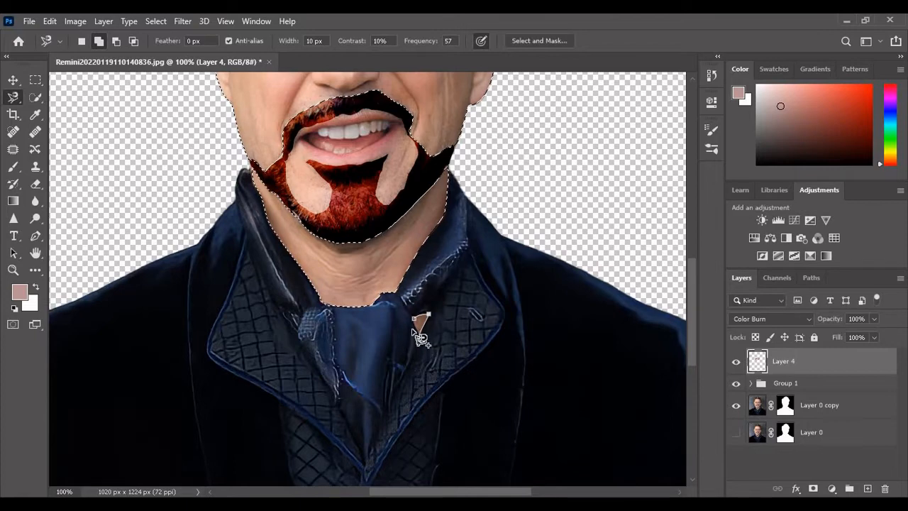
Paint the selected face and neck skin with the skin tone #ecbdad sampled from the forehead.
{"action": "scroll", "coordinate": [425, 324], "scroll_direction": "up", "scroll_amount": 1}
{"action": "key", "text": "ctrl+minus"}
{"action": "key", "text": "ctrl+minus"}
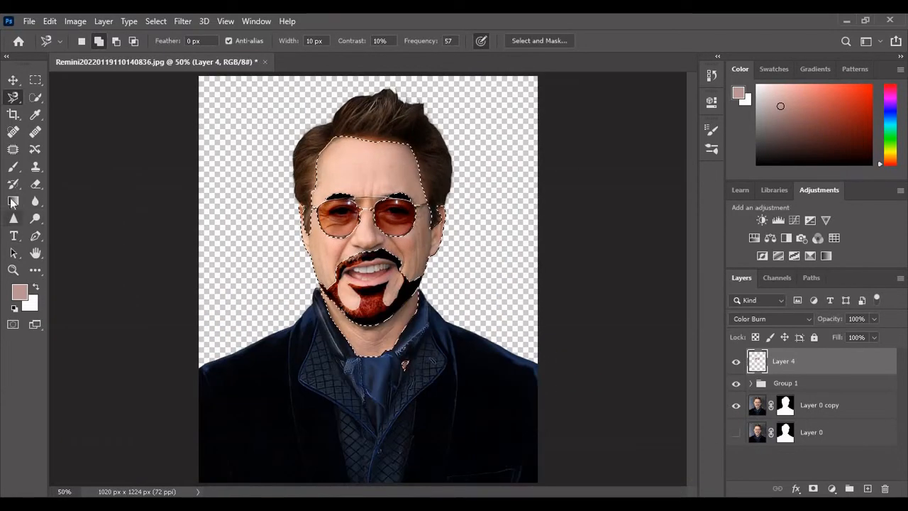
{"action": "key", "text": "b"}
{"action": "left_click", "coordinate": [22, 291]}
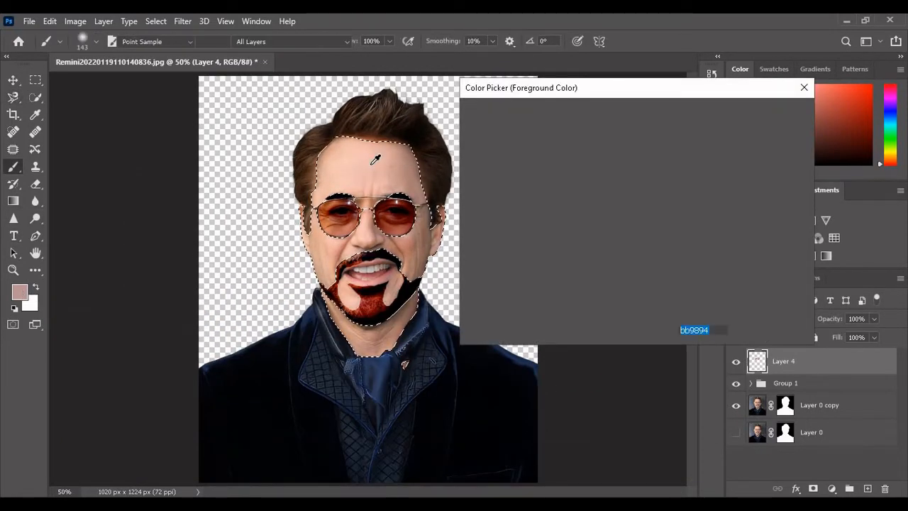
{"action": "left_click", "coordinate": [361, 178]}
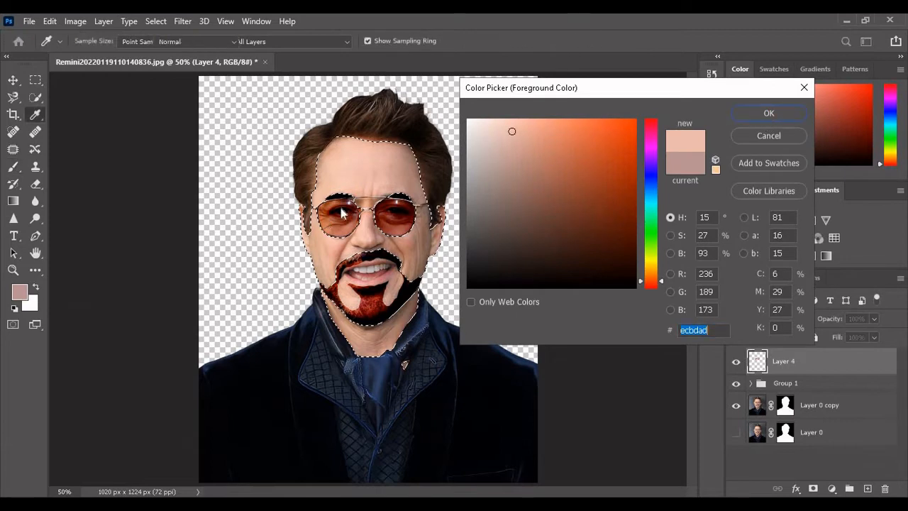
{"action": "key", "text": "Return"}
{"action": "mouse_move", "coordinate": [347, 154]}
{"action": "left_mouse_down"}
{"action": "mouse_move", "coordinate": [341, 213]}
{"action": "mouse_move", "coordinate": [393, 87]}
{"action": "mouse_move", "coordinate": [294, 268]}
{"action": "mouse_move", "coordinate": [359, 262]}
{"action": "mouse_move", "coordinate": [379, 244]}
{"action": "mouse_move", "coordinate": [309, 381]}
{"action": "mouse_move", "coordinate": [431, 200]}
{"action": "left_mouse_up"}
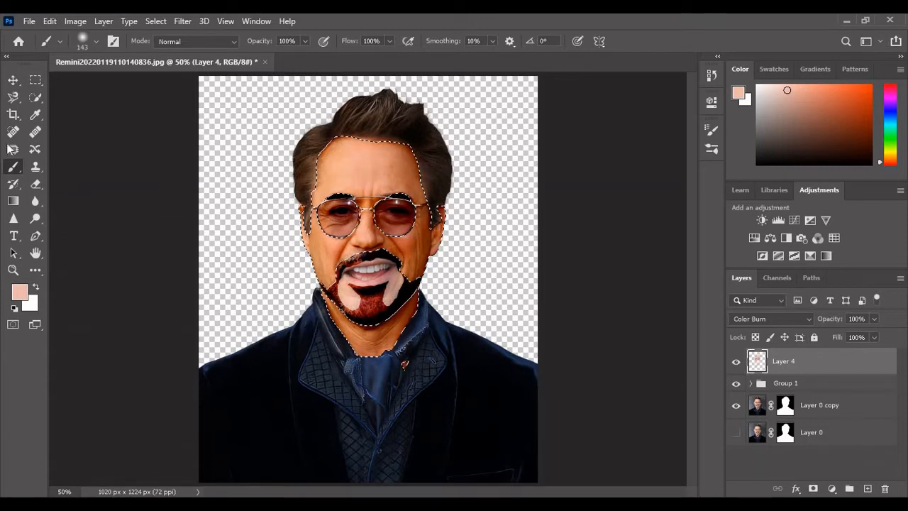
Add the two bare chin patches inside the beard to the selection and paint them with the same skin tone.
{"action": "key", "text": "l"}
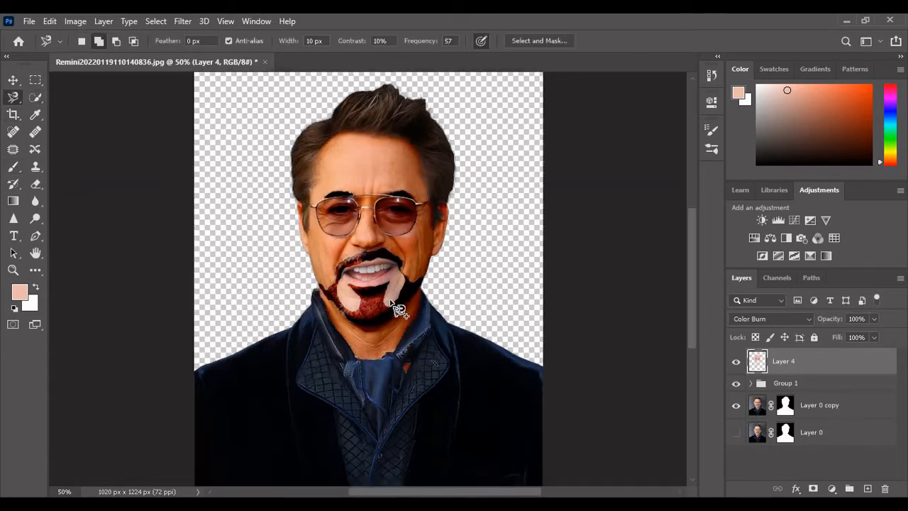
{"action": "key", "text": "ctrl+plus"}
{"action": "key", "text": "ctrl+plus"}
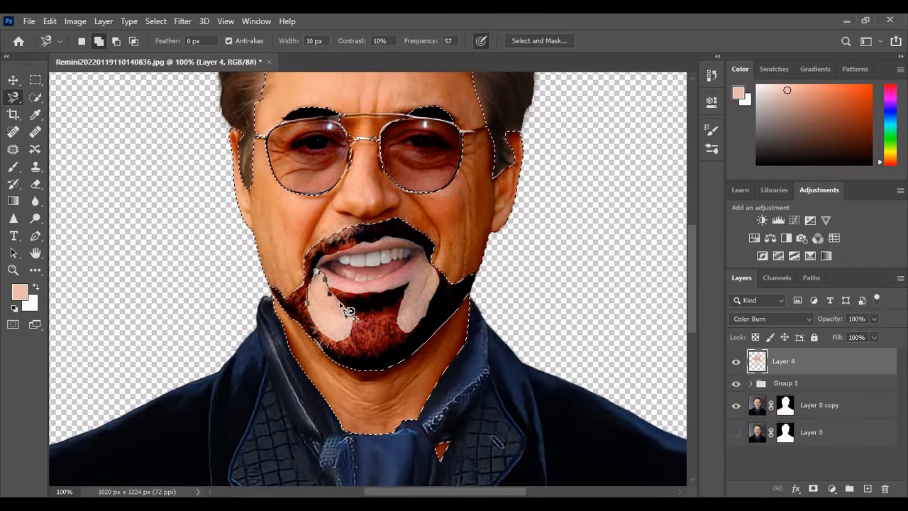
{"action": "double_click", "coordinate": [319, 316]}
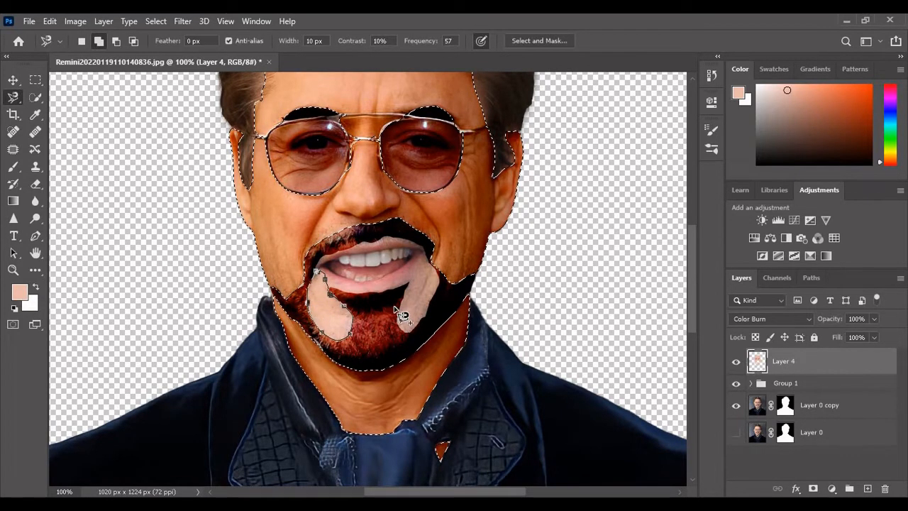
{"action": "left_click", "coordinate": [408, 276]}
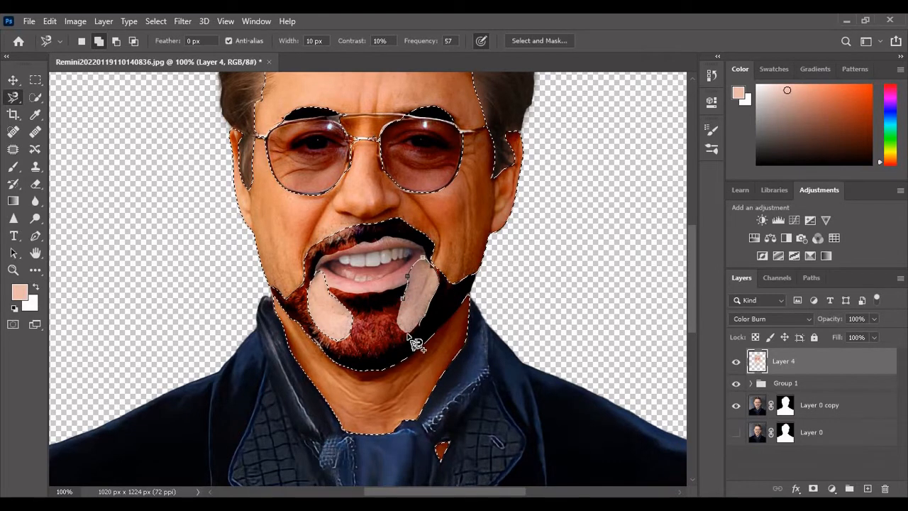
{"action": "double_click", "coordinate": [403, 301]}
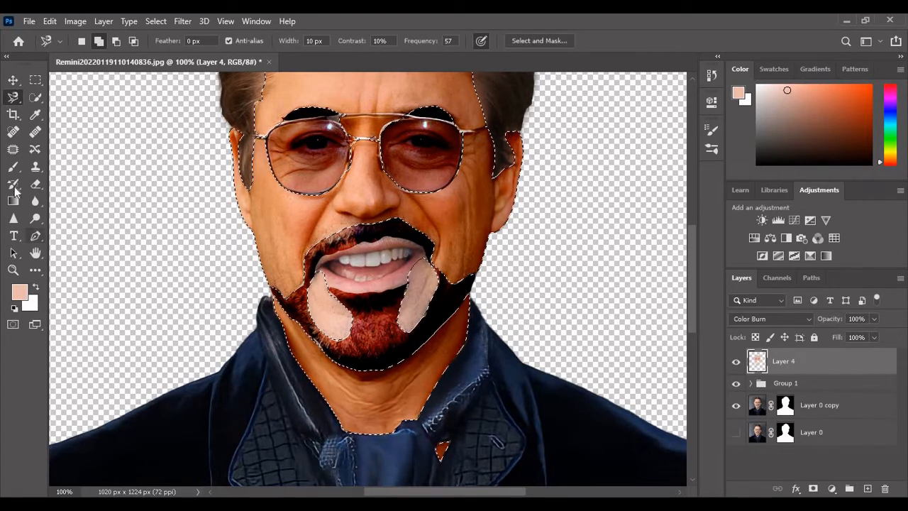
{"action": "left_click", "coordinate": [12, 167]}
{"action": "left_click_drag", "start_coordinate": [319, 305], "coordinate": [419, 297]}
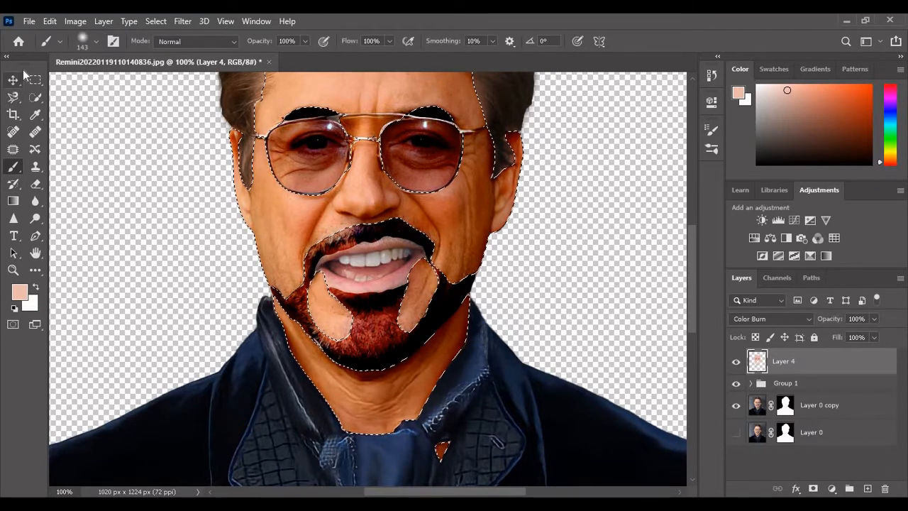
Create a new layer, drop the skin selection and outline the upper and lower lips with the Magnetic Lasso, leaving out the teeth.
{"action": "key", "text": "v"}
{"action": "left_click", "coordinate": [867, 488]}
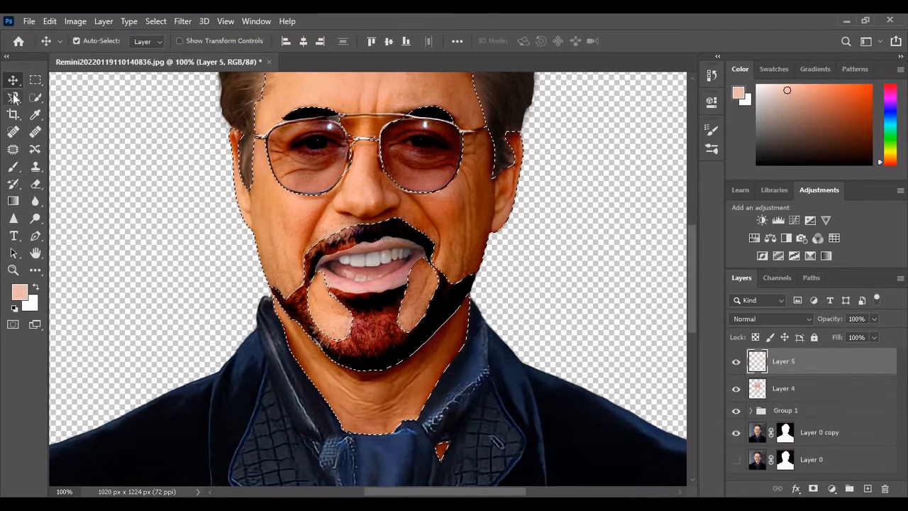
{"action": "left_click", "coordinate": [13, 97]}
{"action": "left_click", "coordinate": [133, 41]}
{"action": "key", "text": "ctrl+d"}
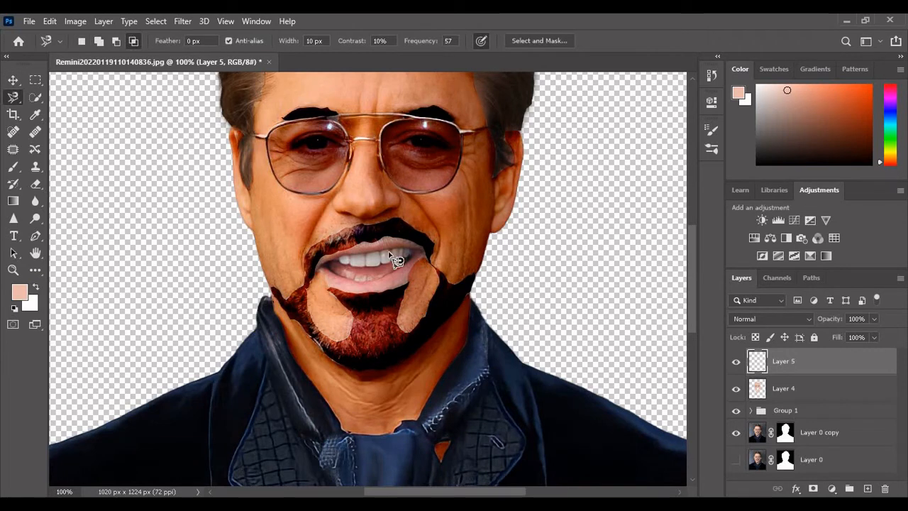
{"action": "scroll", "coordinate": [312, 252], "scroll_direction": "up", "scroll_amount": 3}
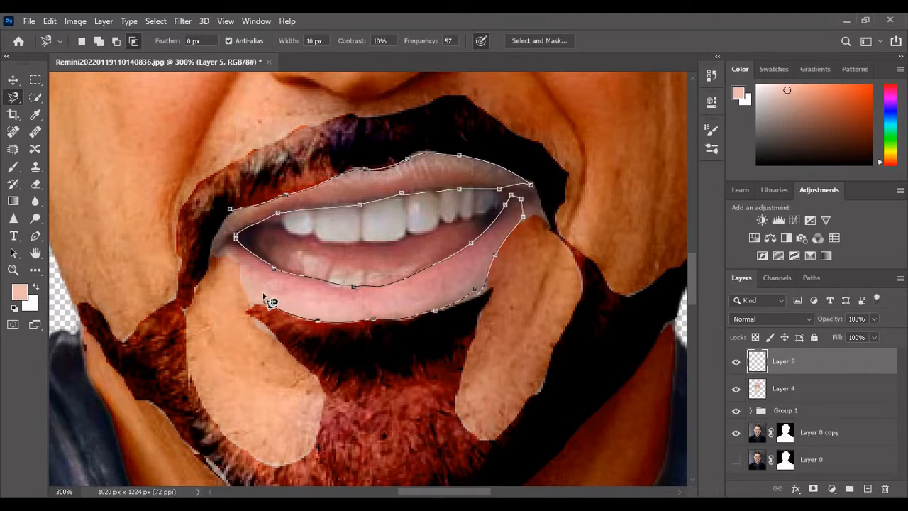
{"action": "left_click", "coordinate": [220, 238]}
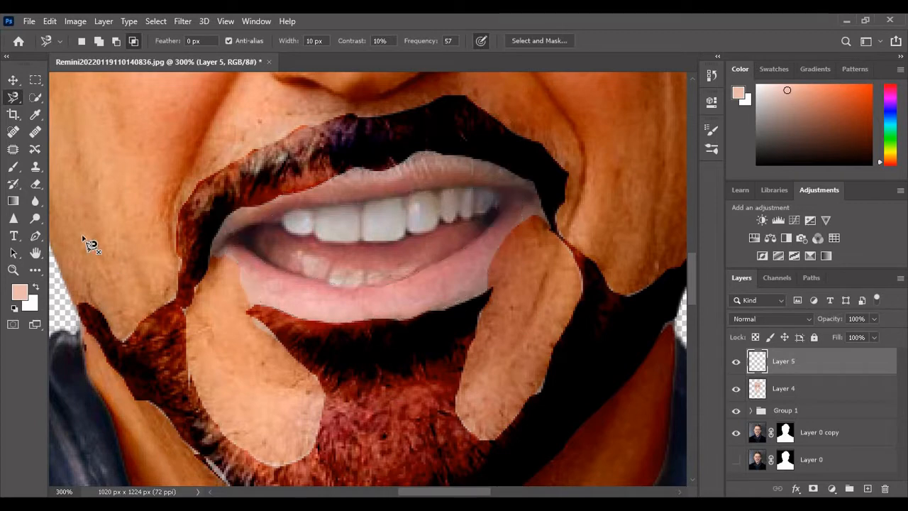
Paint the selected lips with the pink #e8999e sampled from the lower lip and set the layer's blend mode to Color Burn.
{"action": "key", "text": "b"}
{"action": "left_click", "coordinate": [19, 292]}
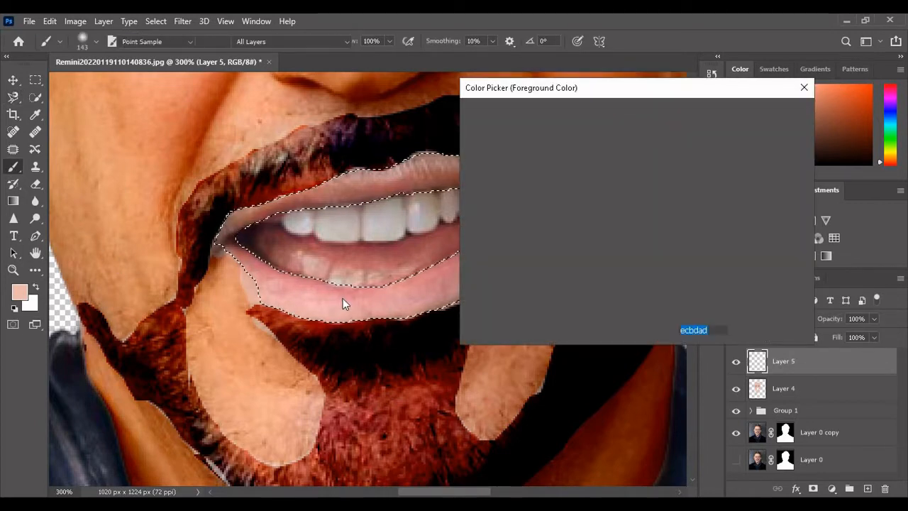
{"action": "left_click", "coordinate": [344, 284]}
{"action": "left_click", "coordinate": [768, 113]}
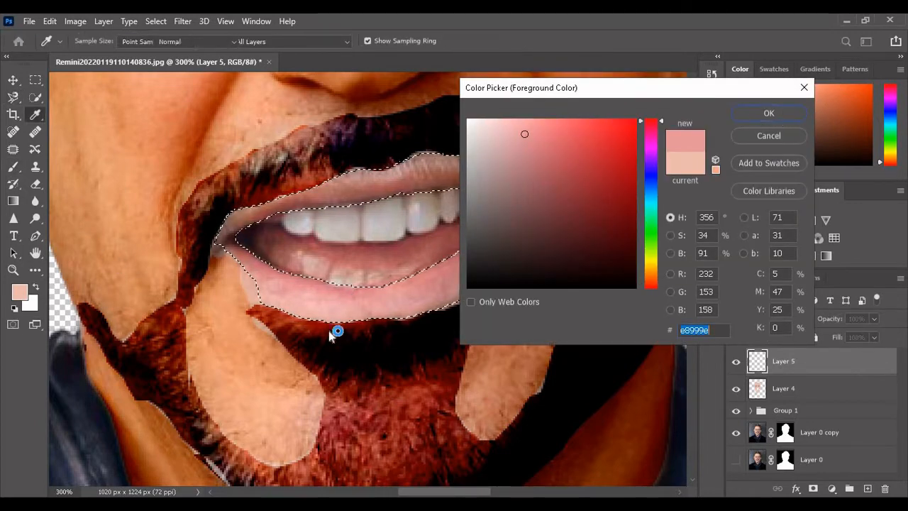
{"action": "left_click_drag", "start_coordinate": [297, 234], "coordinate": [454, 227]}
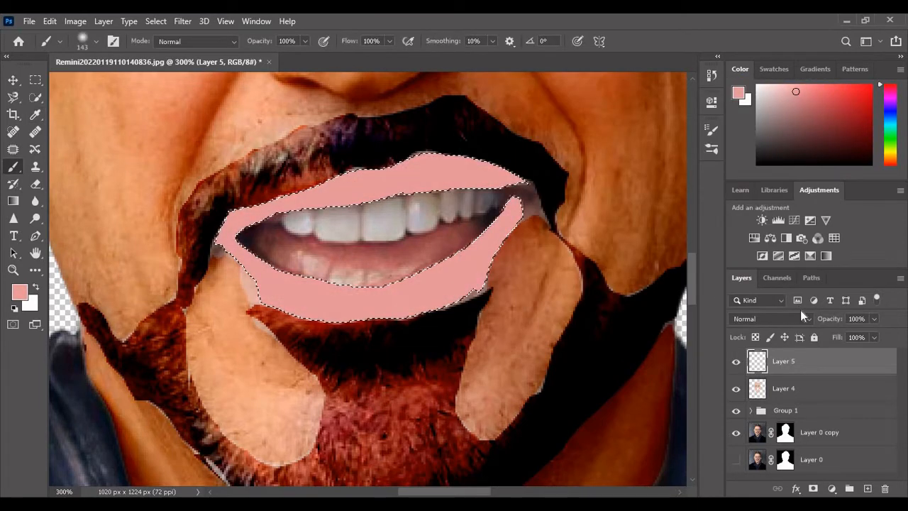
{"action": "left_click", "coordinate": [808, 319]}
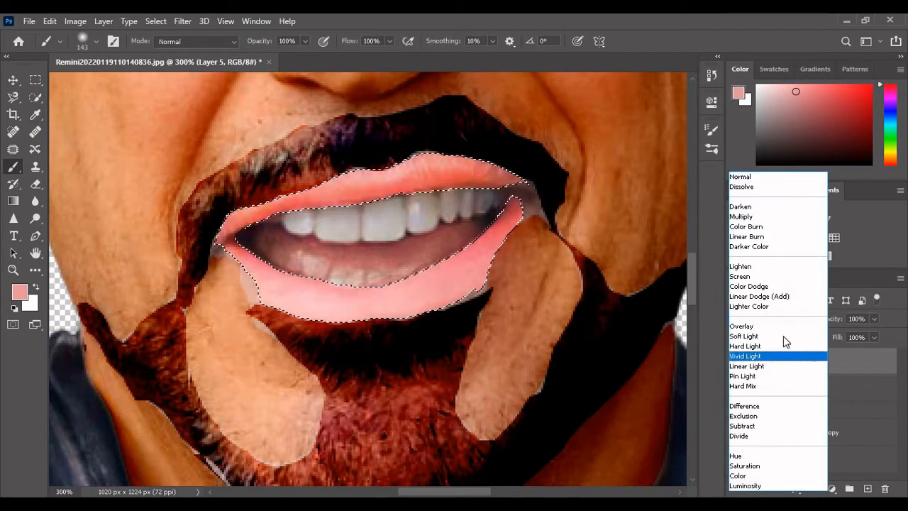
{"action": "left_click", "coordinate": [759, 227]}
Create a new layer, clear the lip selection and select the upper row of teeth with the Magnetic Lasso.
{"action": "left_click", "coordinate": [867, 488]}
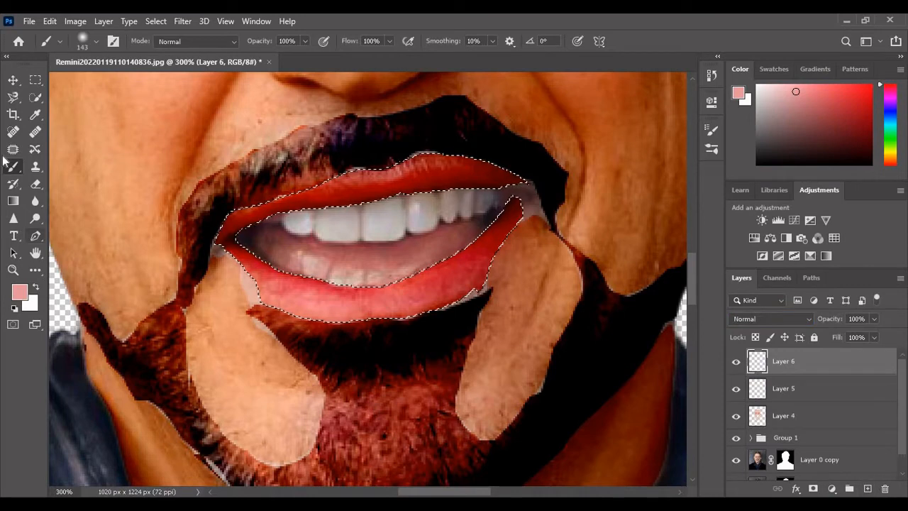
{"action": "key", "text": "l"}
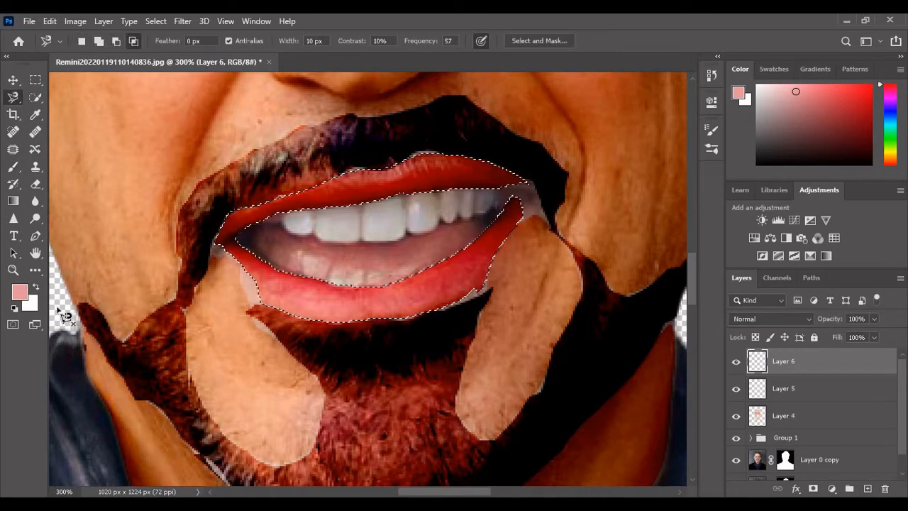
{"action": "key", "text": "ctrl+d"}
{"action": "left_click", "coordinate": [100, 43]}
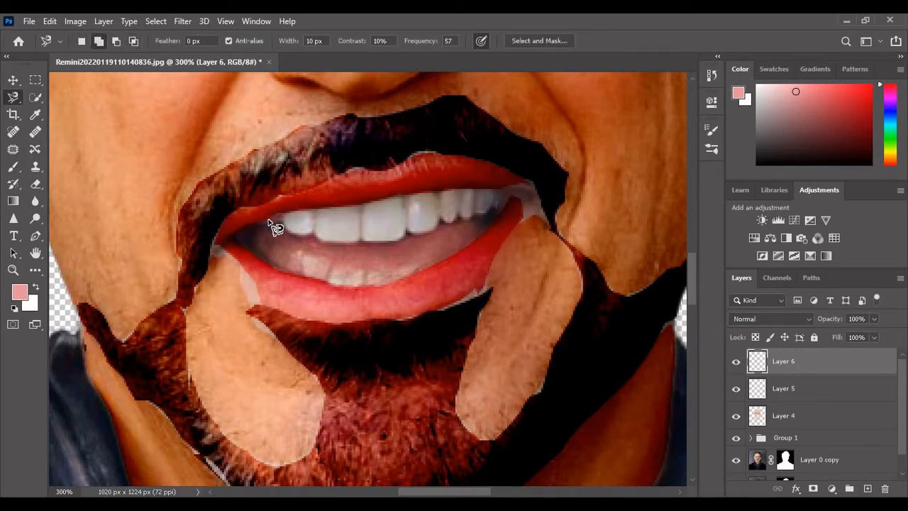
{"action": "left_click", "coordinate": [266, 216]}
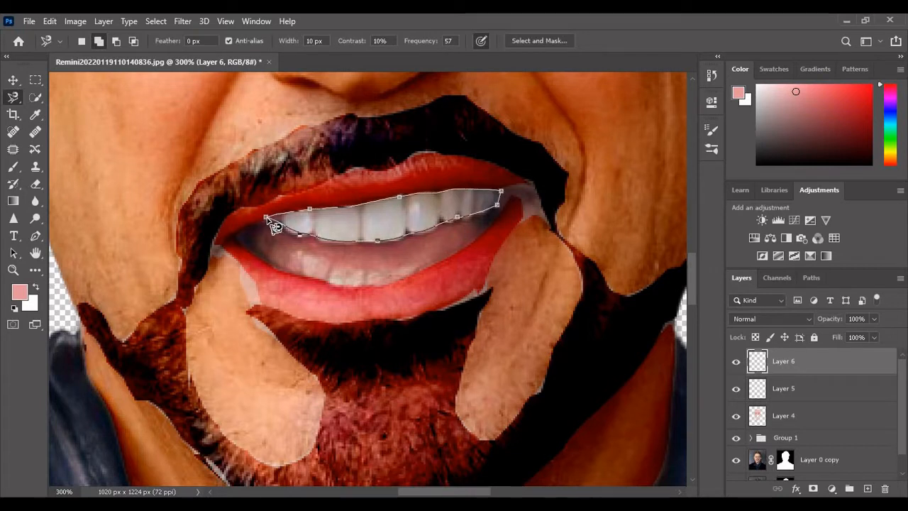
{"action": "left_click", "coordinate": [266, 217]}
Fill the selected teeth with the grey #b8b0ae sampled from a tooth and set the layer's blend mode to Vivid Light.
{"action": "left_click", "coordinate": [13, 167]}
{"action": "left_click", "coordinate": [19, 292]}
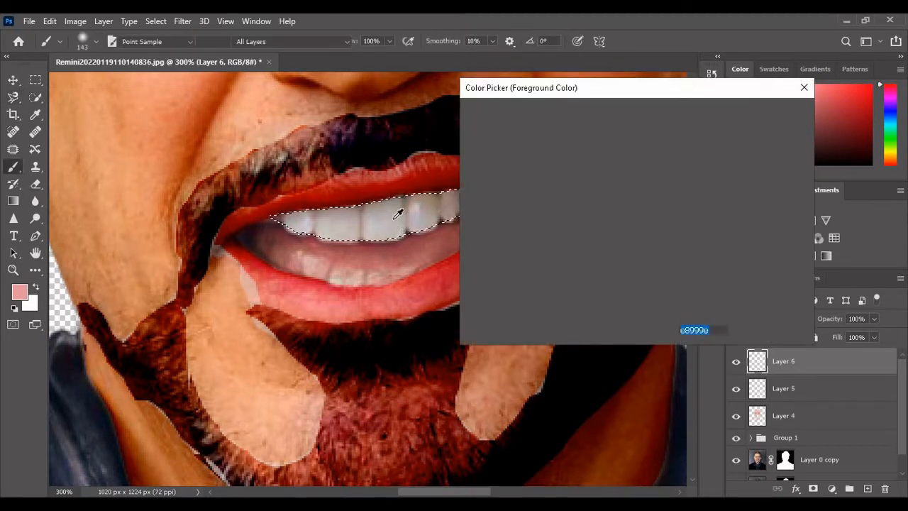
{"action": "left_click", "coordinate": [398, 213]}
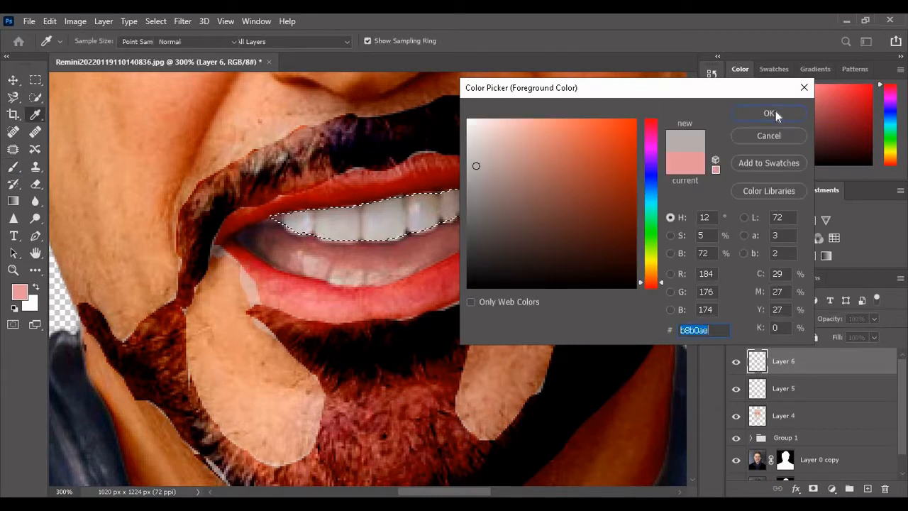
{"action": "left_click", "coordinate": [775, 112]}
{"action": "key", "text": "alt+BackSpace"}
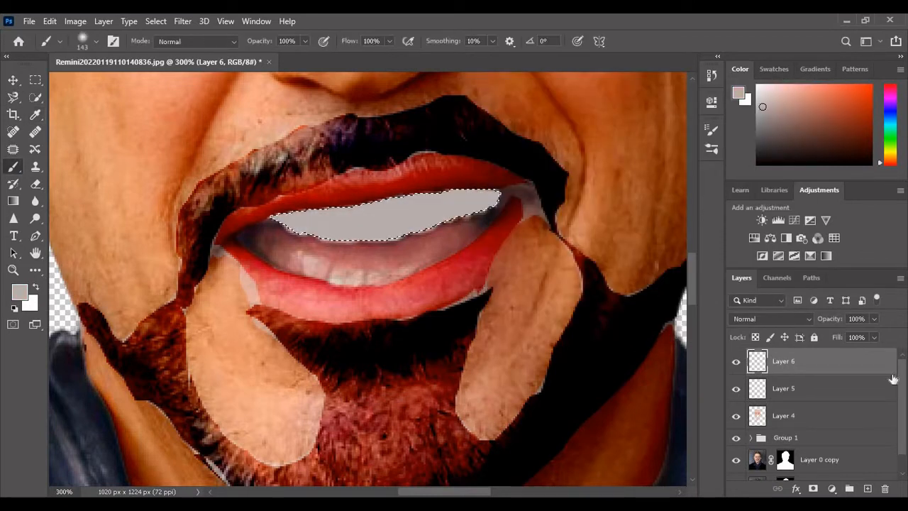
{"action": "left_click", "coordinate": [810, 319]}
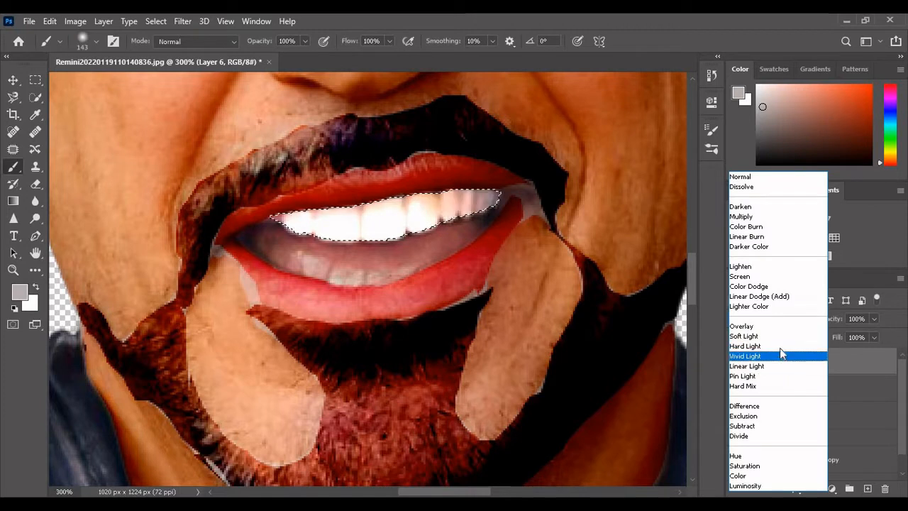
{"action": "left_click", "coordinate": [780, 356]}
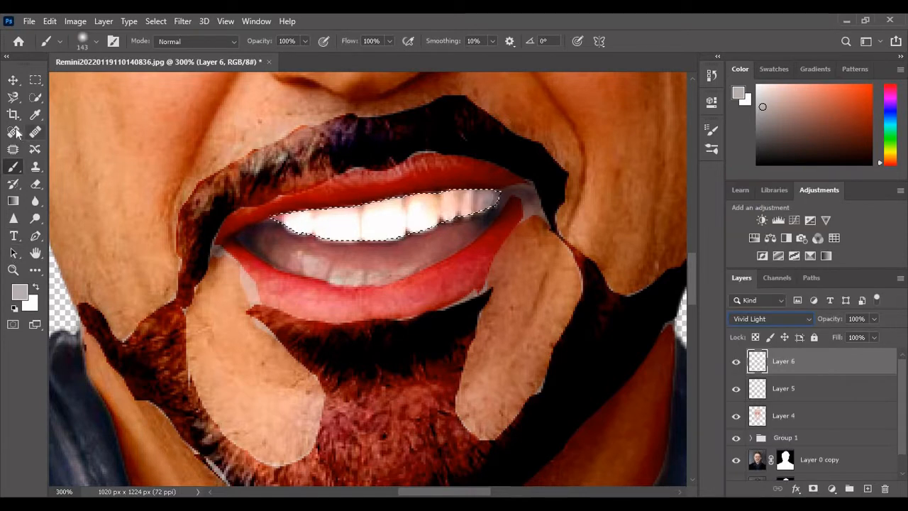
Replace the teeth selection with one around the tongue and lower teeth between the upper teeth and the lower lip.
{"action": "left_click", "coordinate": [13, 97]}
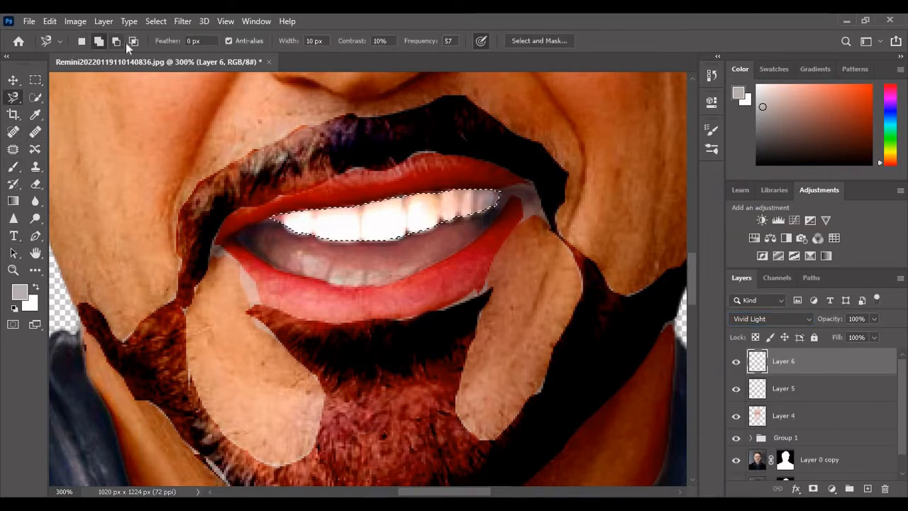
{"action": "key", "text": "ctrl+d"}
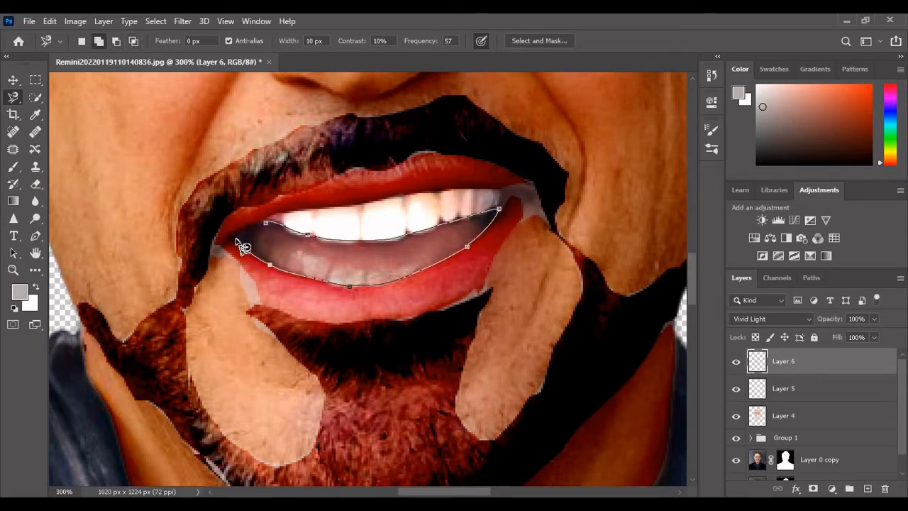
{"action": "left_click", "coordinate": [274, 231]}
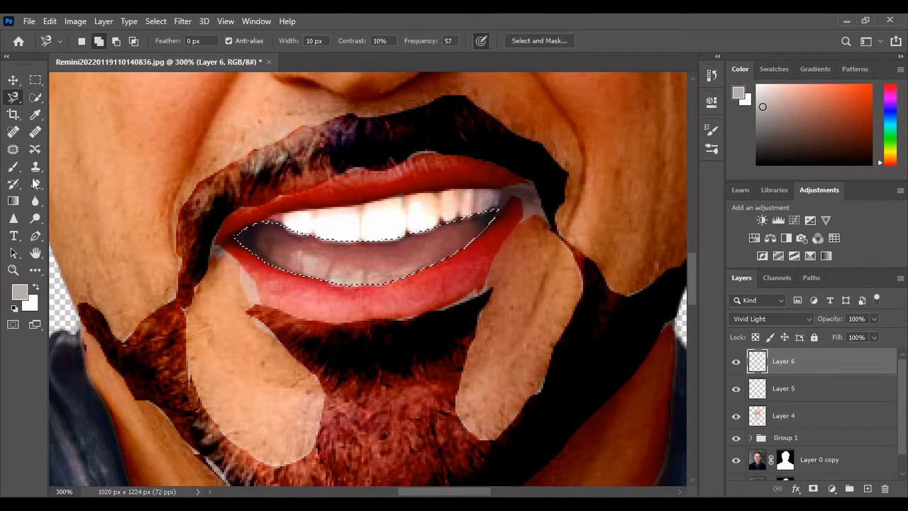
Paint the selected mouth interior with the reddish brown #9e5451 sampled from the tongue.
{"action": "left_click", "coordinate": [13, 166]}
{"action": "left_click", "coordinate": [20, 293]}
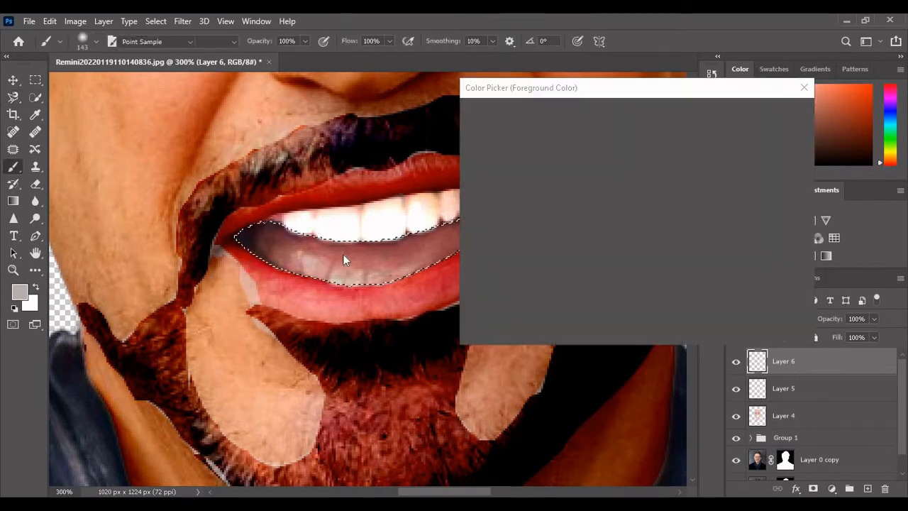
{"action": "left_click", "coordinate": [217, 243]}
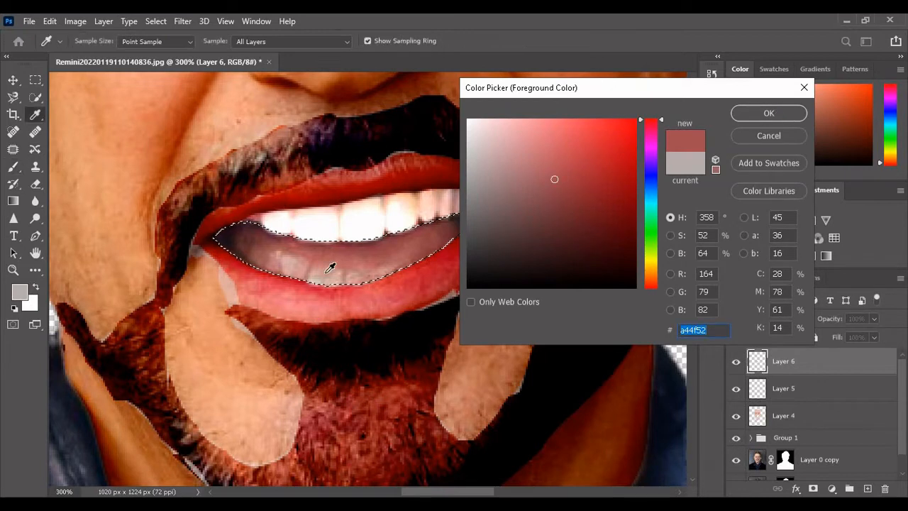
{"action": "left_click", "coordinate": [346, 254]}
{"action": "left_click", "coordinate": [370, 252]}
{"action": "left_click", "coordinate": [750, 118]}
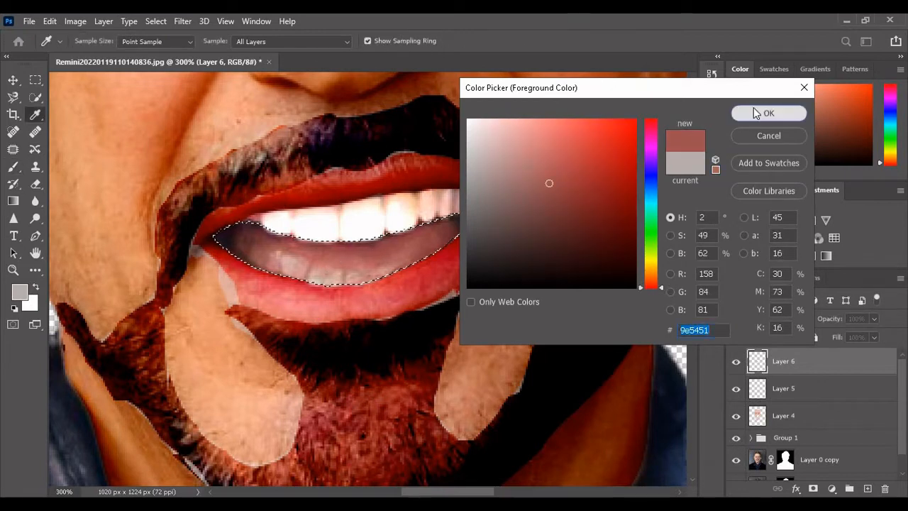
{"action": "left_click_drag", "start_coordinate": [234, 251], "coordinate": [461, 227]}
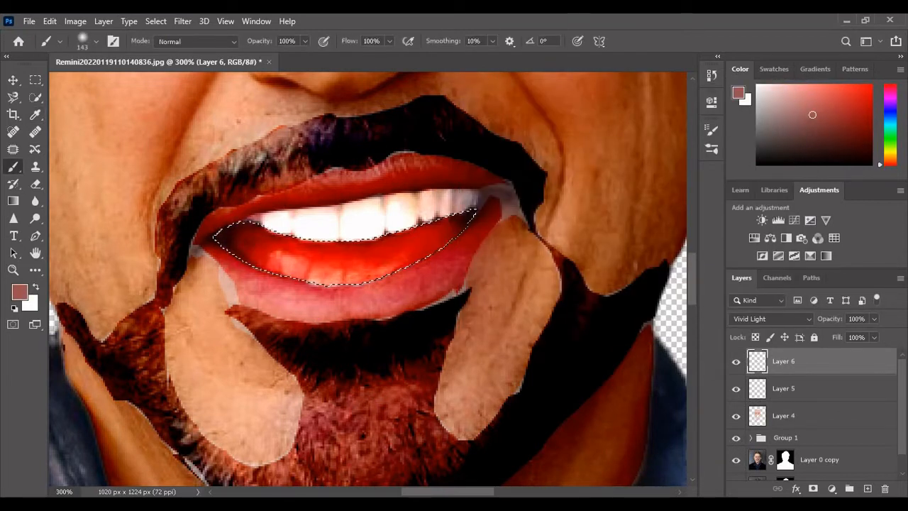
Clear the mouth selection and change the teeth and tongue layer's blend mode to Overlay.
{"action": "key", "text": "ctrl+minus"}
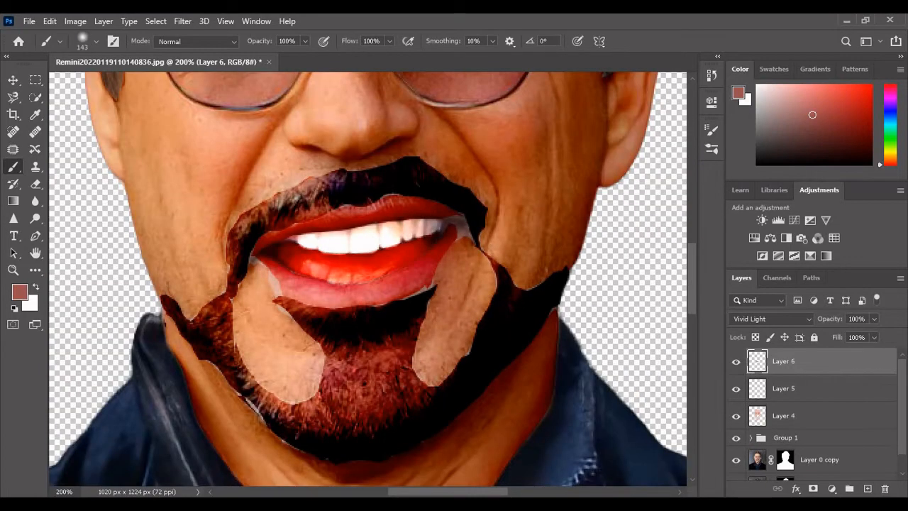
{"action": "key", "text": "ctrl+minus"}
{"action": "key", "text": "ctrl+minus"}
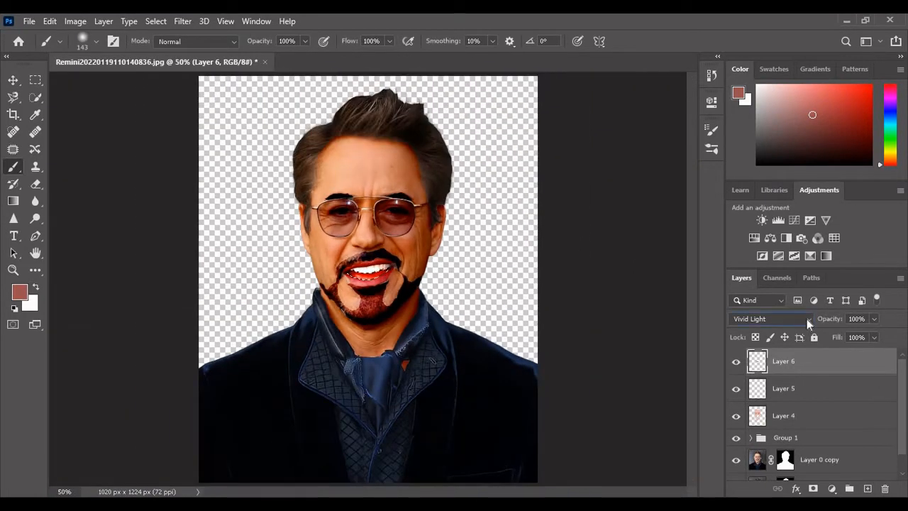
{"action": "left_click", "coordinate": [806, 319]}
{"action": "left_click", "coordinate": [782, 326]}
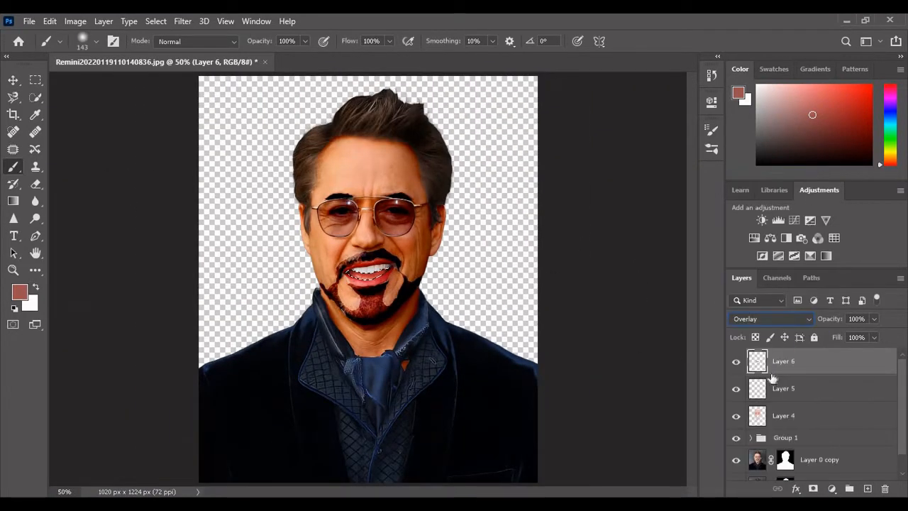
Group Layer 4, Layer 5 and Layer 6 together.
{"action": "left_click", "coordinate": [803, 399], "text": "ctrl"}
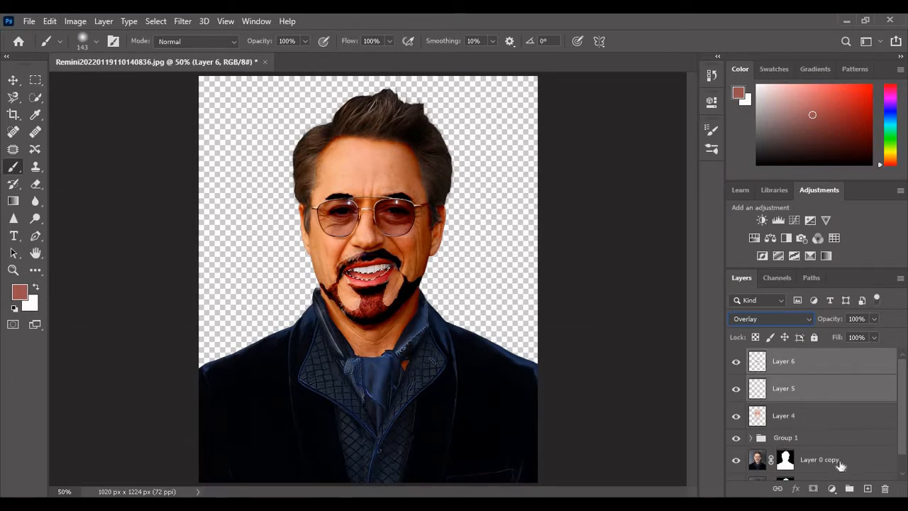
{"action": "left_click", "coordinate": [796, 415], "text": "ctrl"}
{"action": "left_click", "coordinate": [849, 488]}
Add a new layer and outline the scarf and inner collar around the neck with a magnetic lasso selection.
{"action": "left_click", "coordinate": [866, 488]}
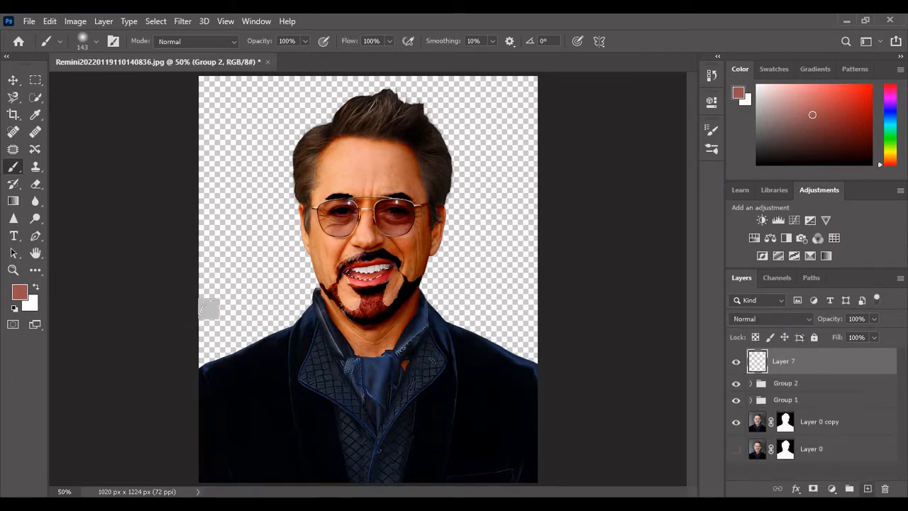
{"action": "left_click", "coordinate": [13, 114]}
{"action": "left_click", "coordinate": [133, 41]}
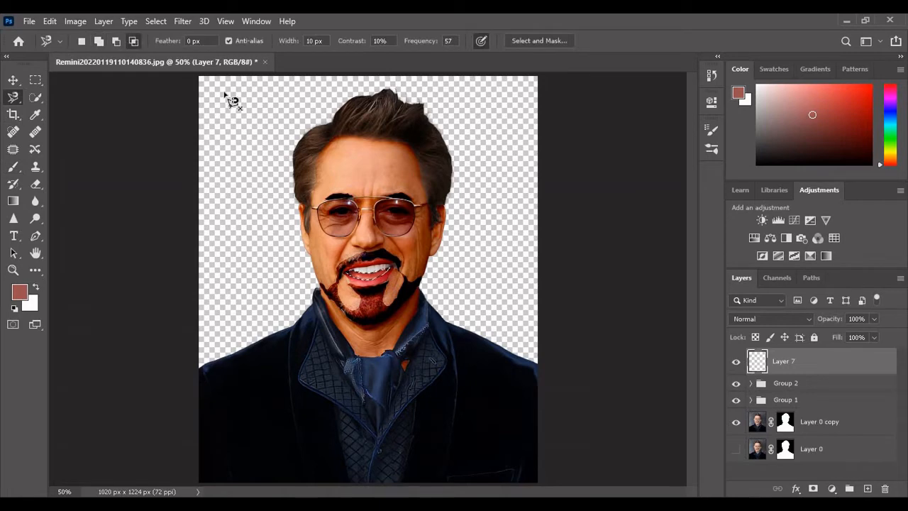
{"action": "left_click", "coordinate": [98, 40]}
{"action": "scroll", "coordinate": [408, 376], "scroll_direction": "up", "scroll_amount": 4}
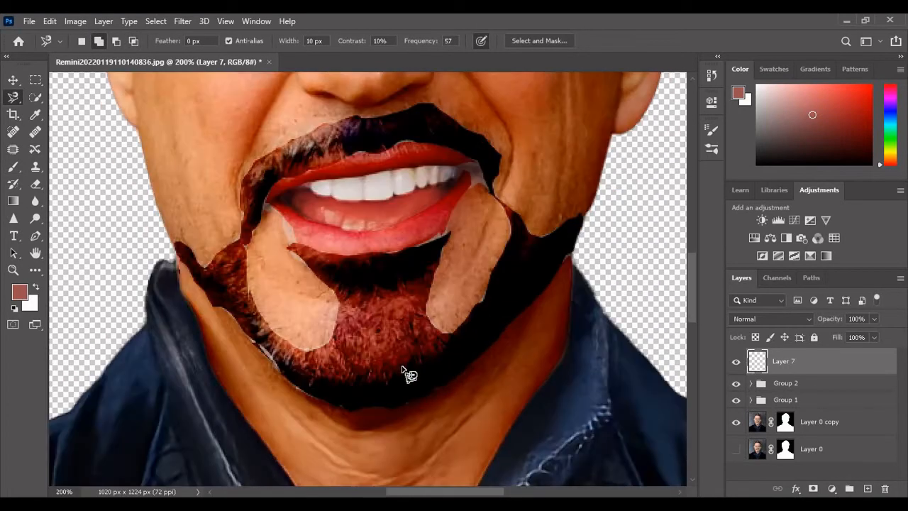
{"action": "scroll", "coordinate": [411, 368], "scroll_direction": "down", "scroll_amount": 3}
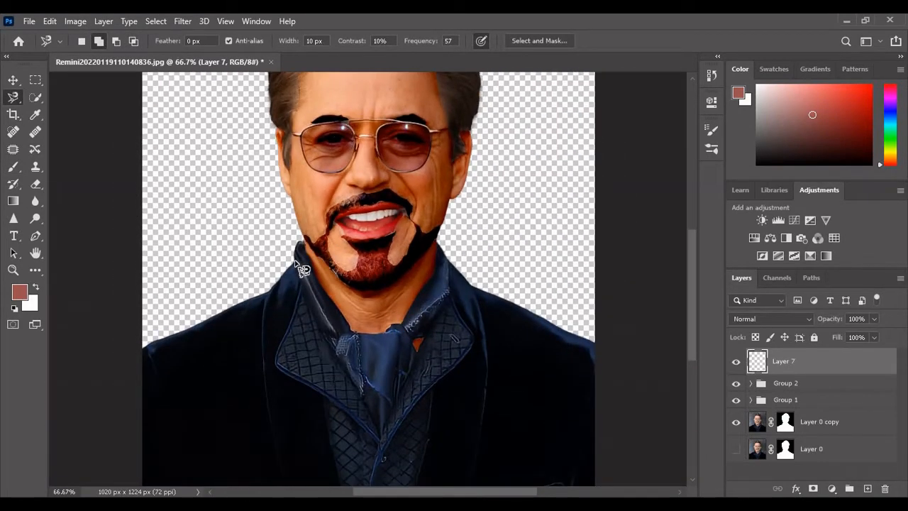
{"action": "mouse_move", "coordinate": [310, 252]}
{"action": "left_mouse_down"}
{"action": "mouse_move", "coordinate": [325, 298]}
{"action": "mouse_move", "coordinate": [360, 335]}
{"action": "mouse_move", "coordinate": [390, 332]}
{"action": "mouse_move", "coordinate": [412, 313]}
{"action": "mouse_move", "coordinate": [450, 250]}
{"action": "mouse_move", "coordinate": [440, 271]}
{"action": "mouse_move", "coordinate": [440, 244]}
{"action": "mouse_move", "coordinate": [447, 290]}
{"action": "mouse_move", "coordinate": [433, 322]}
{"action": "mouse_move", "coordinate": [450, 293]}
{"action": "mouse_move", "coordinate": [429, 325]}
{"action": "left_mouse_up"}
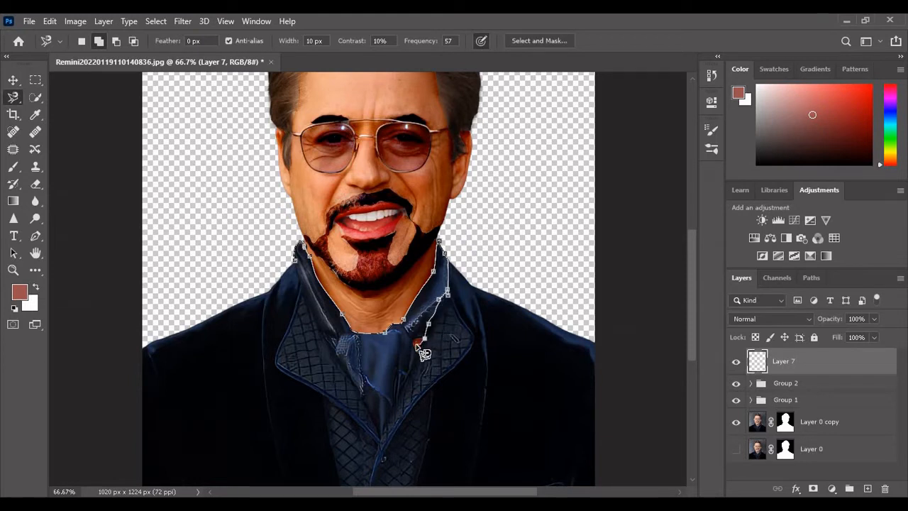
{"action": "mouse_move", "coordinate": [403, 389]}
{"action": "left_mouse_down"}
{"action": "mouse_move", "coordinate": [381, 441]}
{"action": "mouse_move", "coordinate": [361, 384]}
{"action": "mouse_move", "coordinate": [348, 374]}
{"action": "mouse_move", "coordinate": [367, 401]}
{"action": "left_mouse_up"}
{"action": "left_click_drag", "start_coordinate": [340, 356], "coordinate": [351, 376]}
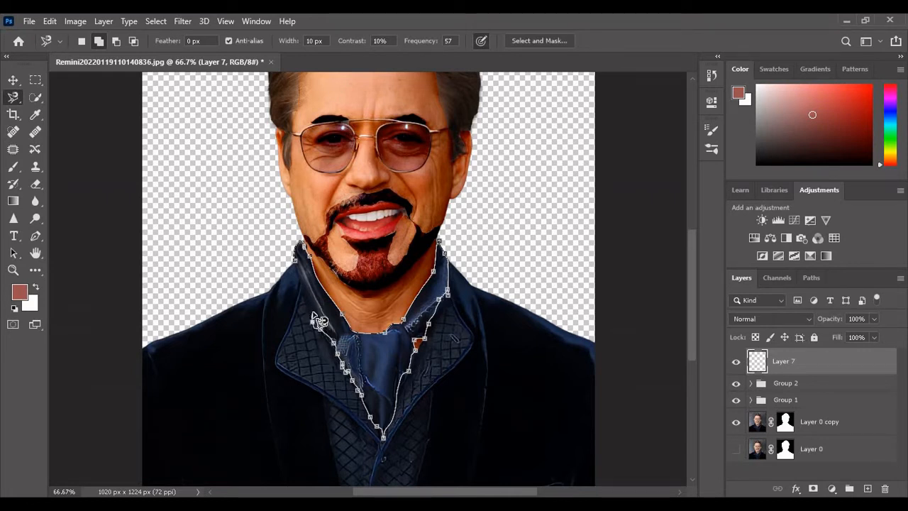
{"action": "left_click", "coordinate": [310, 306]}
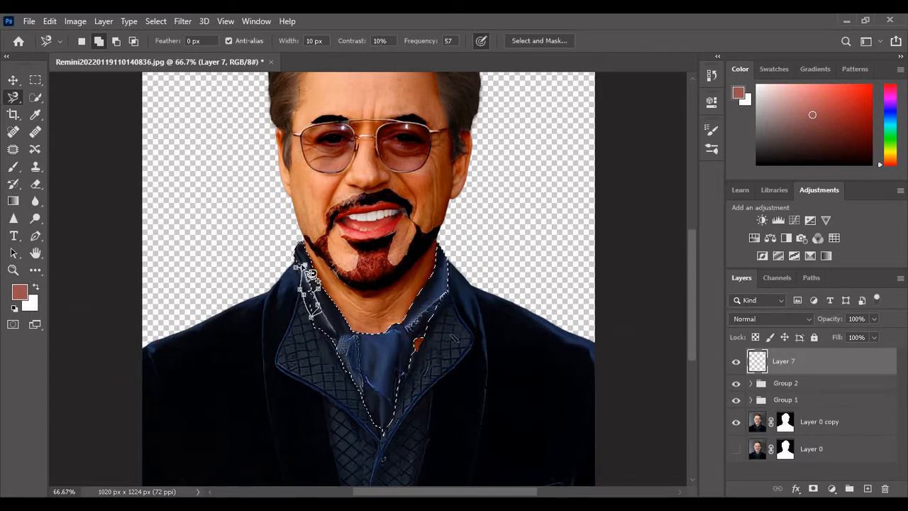
{"action": "key", "text": "Return"}
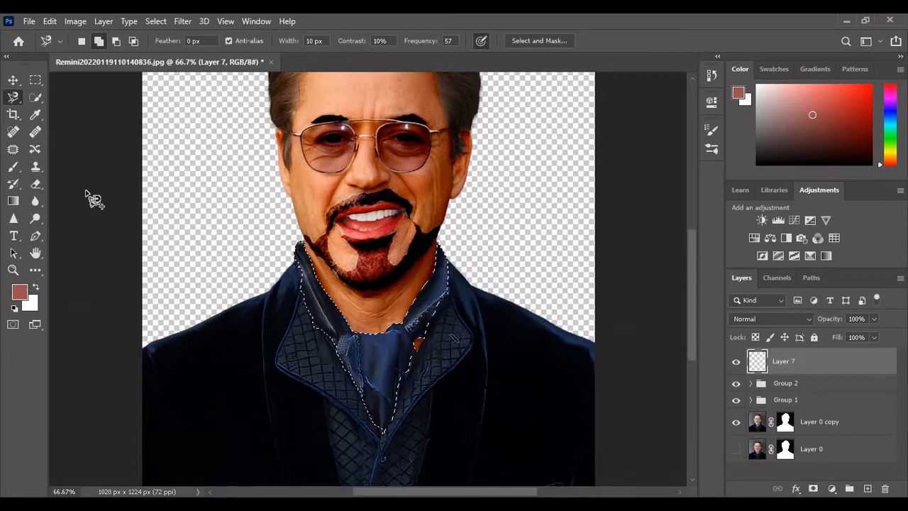
Paint the selected scarf with the dark navy #131723 sampled from it and change the layer's blend mode to Soft Light.
{"action": "left_click", "coordinate": [13, 166]}
{"action": "left_click", "coordinate": [20, 291]}
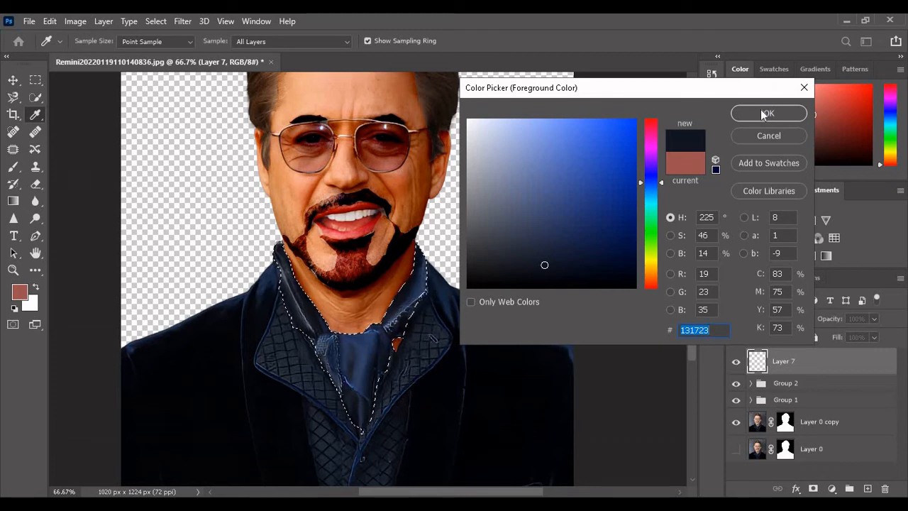
{"action": "left_click", "coordinate": [761, 108]}
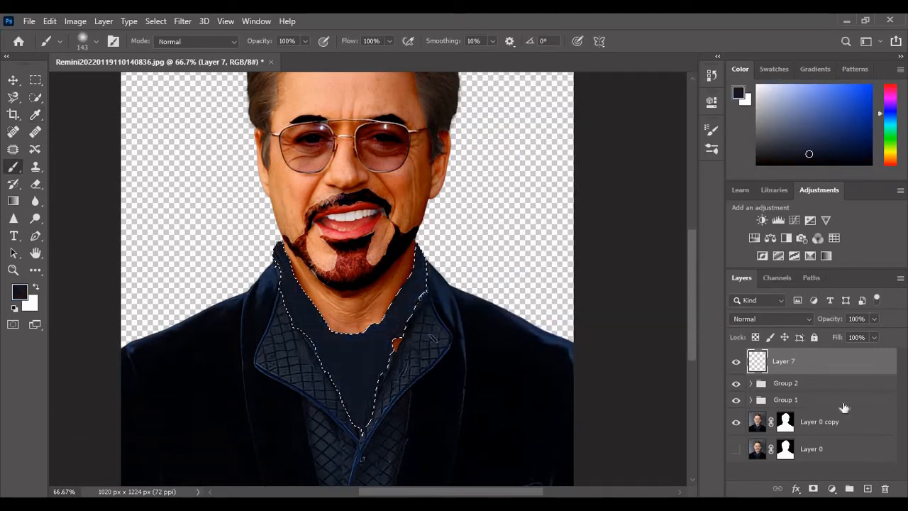
{"action": "left_click", "coordinate": [803, 317]}
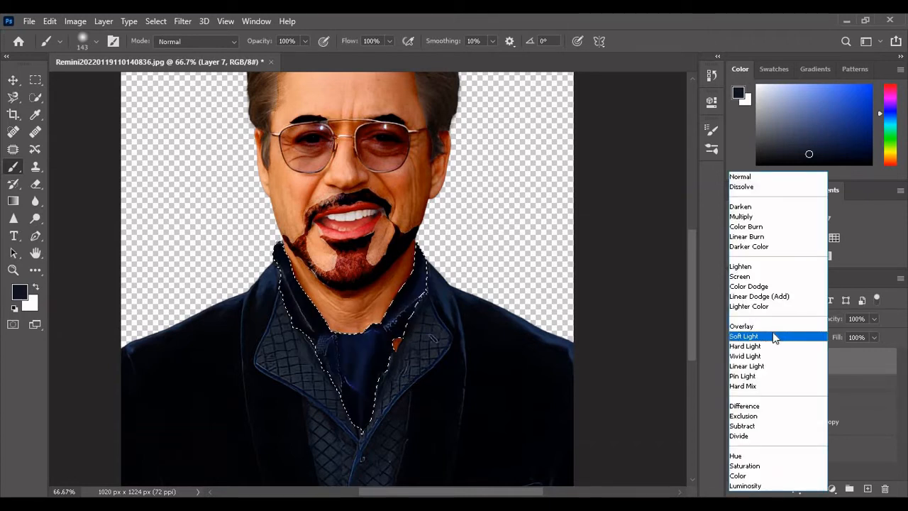
{"action": "left_click", "coordinate": [772, 336]}
Add a new layer, clear the scarf selection and outline the quilted lapels and shirt front down to the image's lower edge.
{"action": "key", "text": "l"}
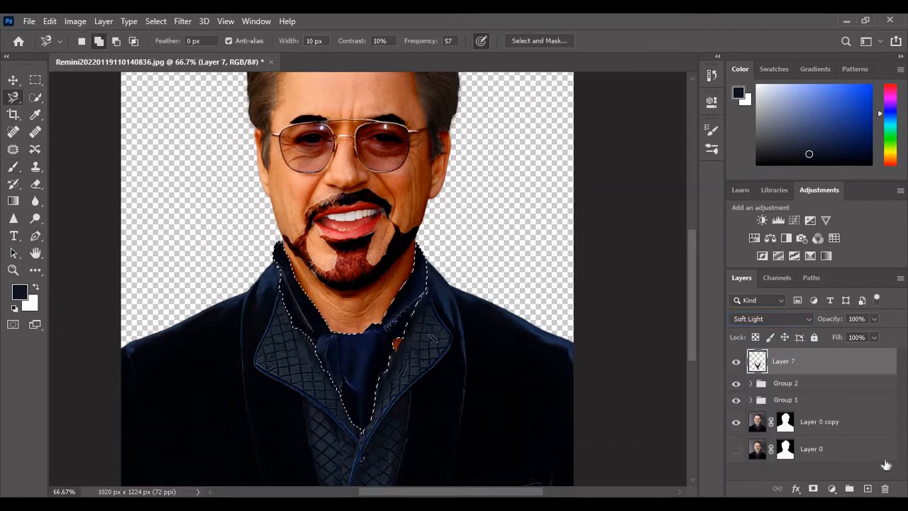
{"action": "left_click", "coordinate": [866, 488]}
{"action": "left_click", "coordinate": [133, 41]}
{"action": "double_click", "coordinate": [145, 87]}
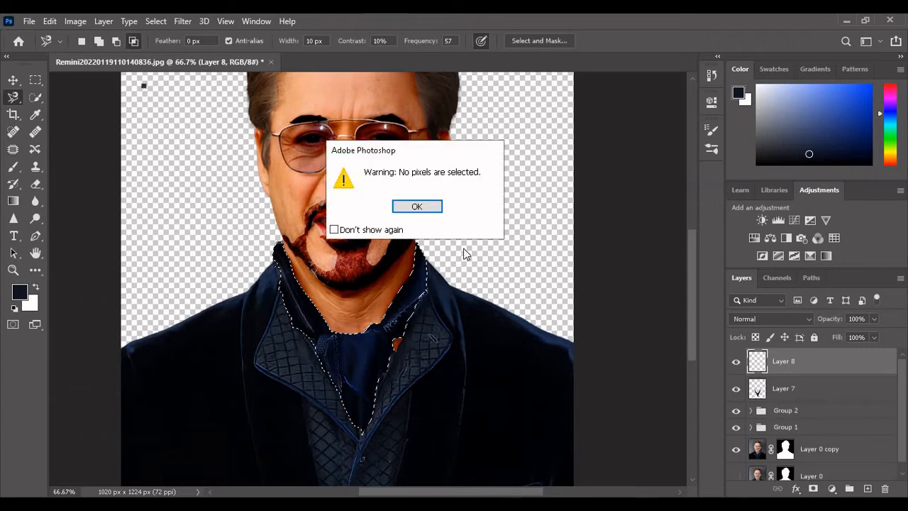
{"action": "left_click", "coordinate": [416, 206]}
{"action": "scroll", "coordinate": [449, 313], "scroll_direction": "down", "scroll_amount": 2}
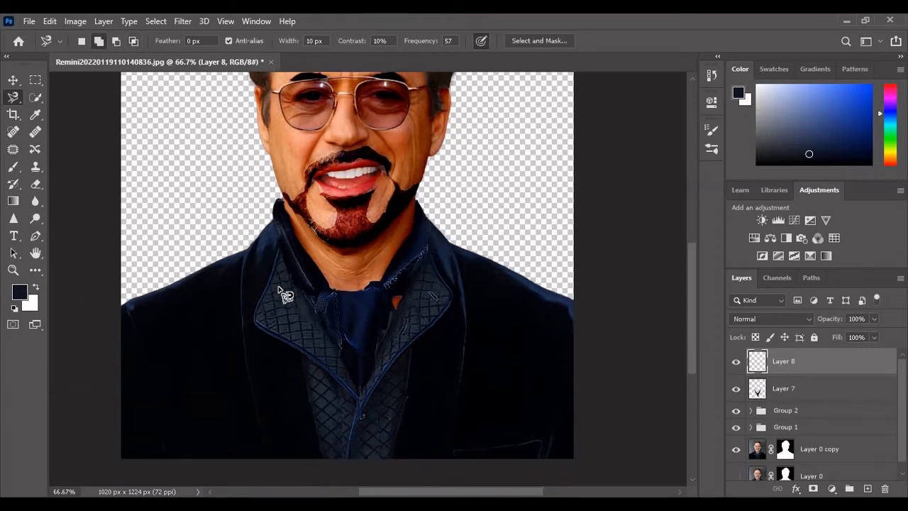
{"action": "left_click", "coordinate": [264, 291]}
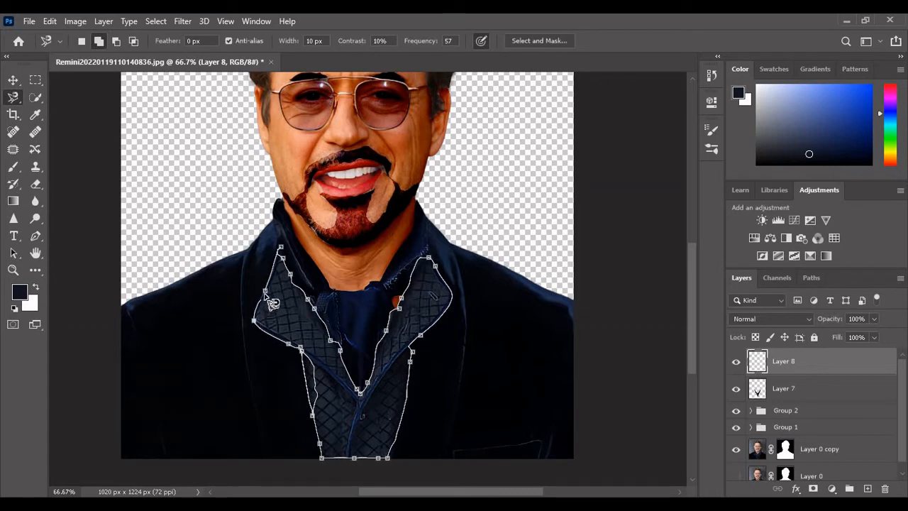
{"action": "double_click", "coordinate": [273, 299]}
Paint the selected lapels and shirt front with a dark slate blue sampled from the quilted fabric.
{"action": "left_click", "coordinate": [13, 168]}
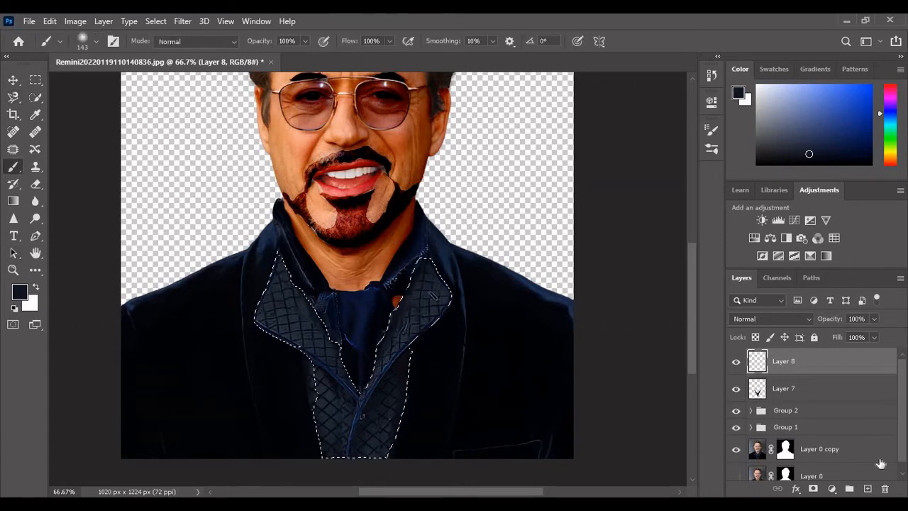
{"action": "left_click", "coordinate": [20, 292]}
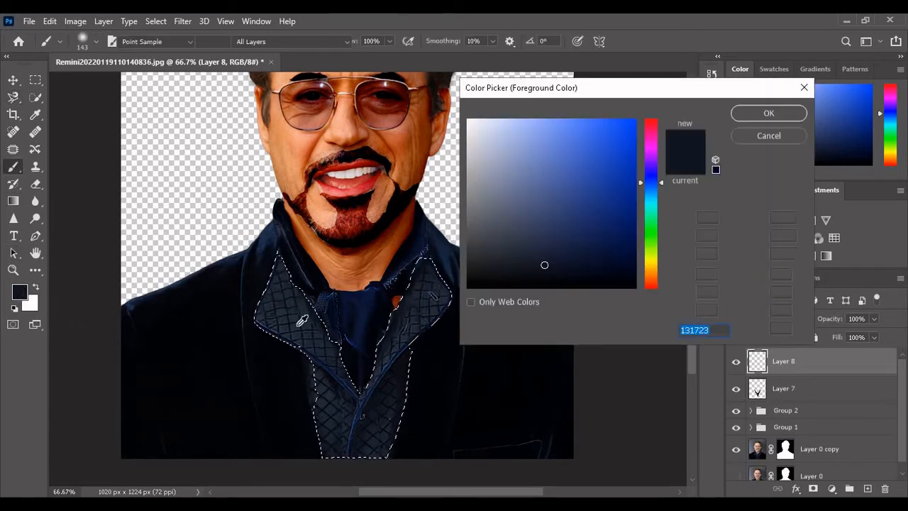
{"action": "left_click", "coordinate": [767, 114]}
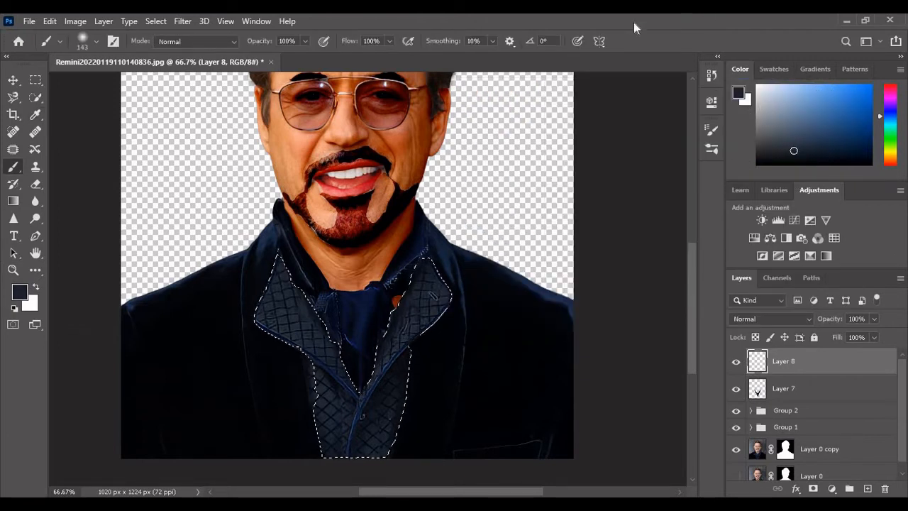
{"action": "mouse_move", "coordinate": [256, 327]}
{"action": "left_mouse_down"}
{"action": "mouse_move", "coordinate": [291, 251]}
{"action": "mouse_move", "coordinate": [346, 288]}
{"action": "left_mouse_up"}
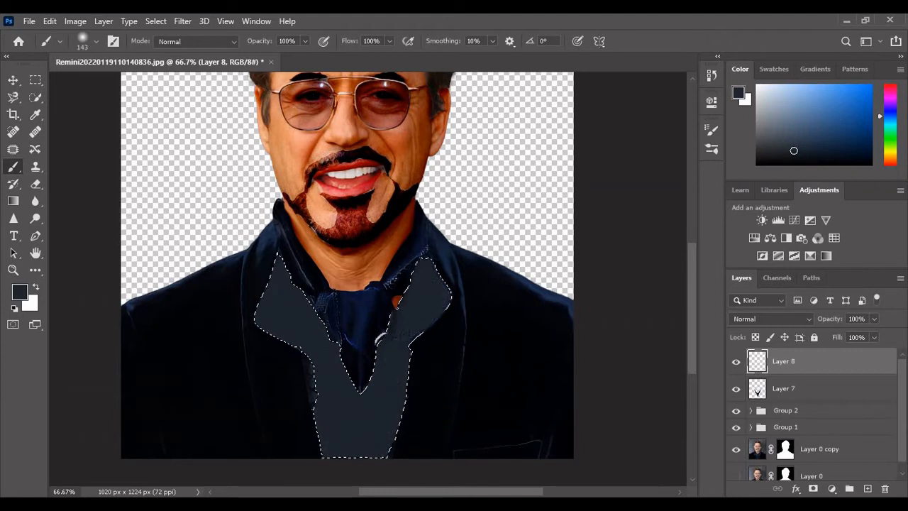
Add the missed strip beside the shirt front to the selection and paint it with the same slate blue.
{"action": "key", "text": "l"}
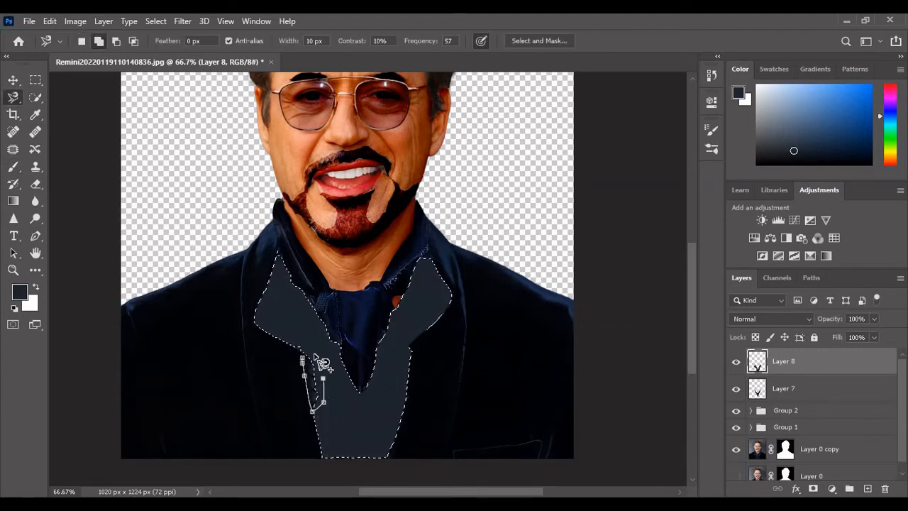
{"action": "left_click", "coordinate": [308, 363]}
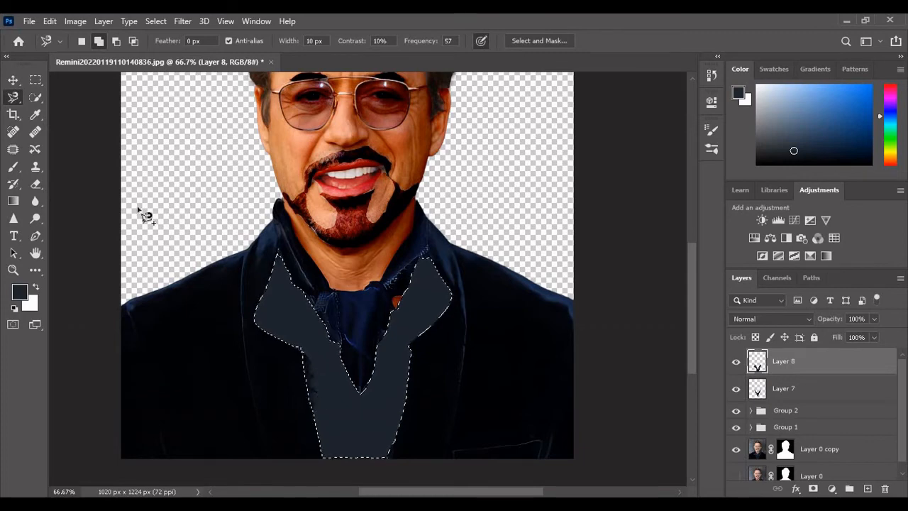
{"action": "left_click", "coordinate": [13, 168]}
Try the Pin Light and Hard Light blend modes on the painted lapel and shirt front layer.
{"action": "left_click", "coordinate": [789, 321]}
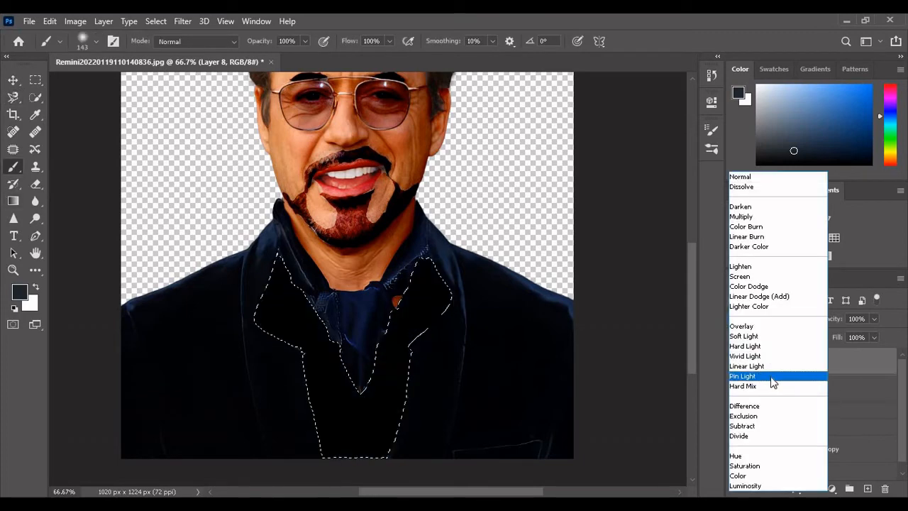
{"action": "left_click", "coordinate": [802, 376]}
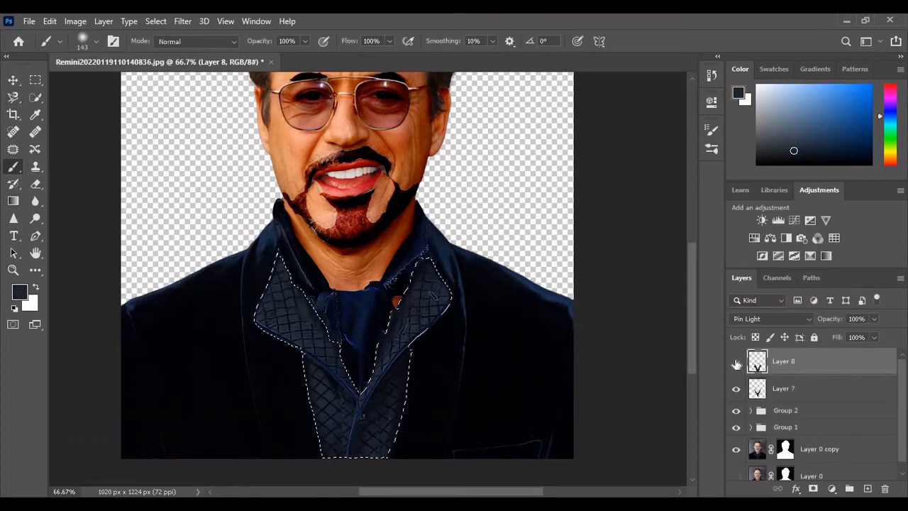
{"action": "left_click", "coordinate": [793, 322]}
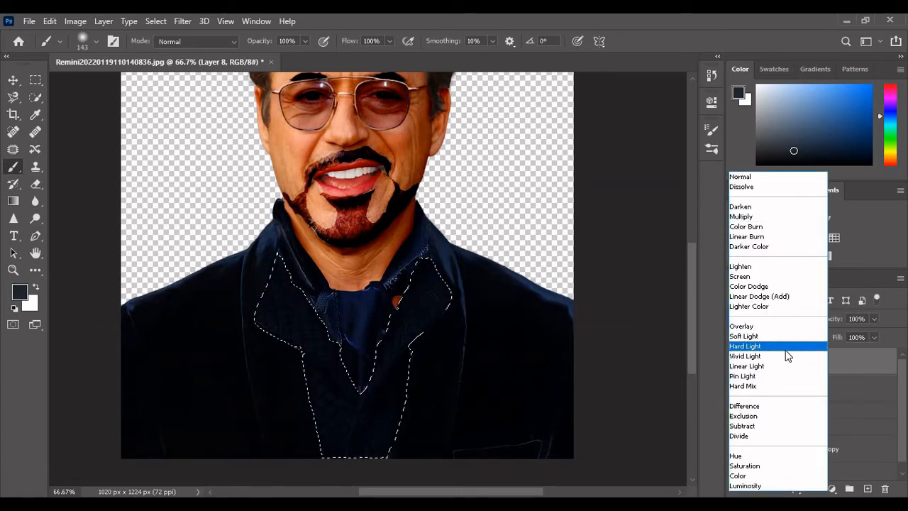
{"action": "left_click", "coordinate": [786, 346]}
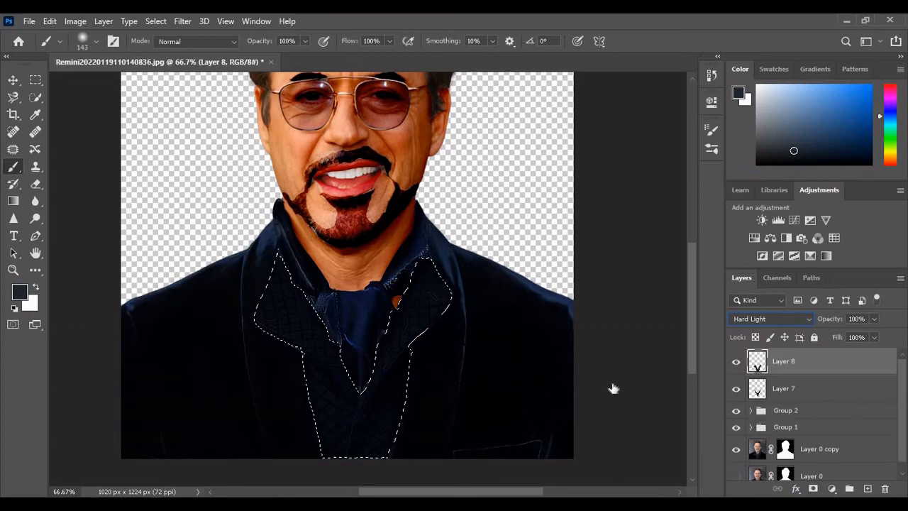
Set the lapel and shirt front layer's blend mode to Soft Light and clear the selection.
{"action": "left_click", "coordinate": [752, 319]}
{"action": "left_click", "coordinate": [786, 334]}
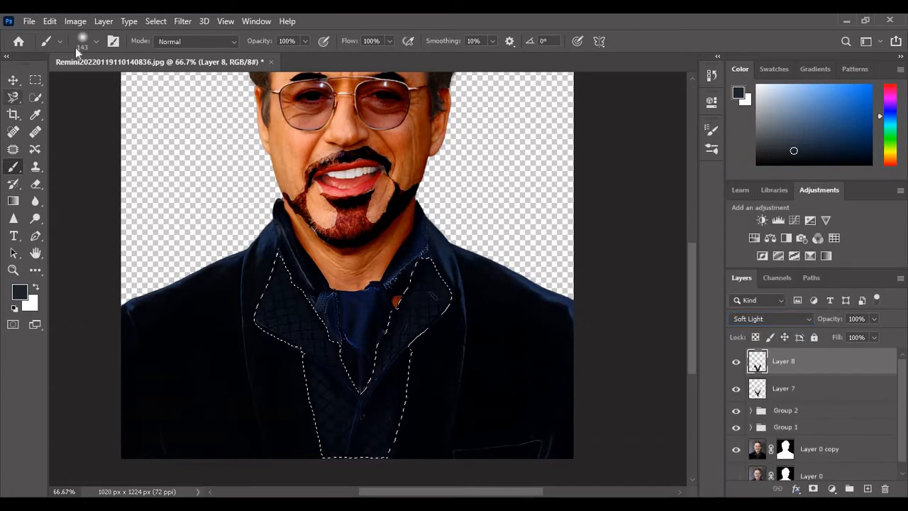
{"action": "left_click", "coordinate": [133, 41]}
{"action": "double_click", "coordinate": [170, 127]}
{"action": "left_click", "coordinate": [417, 207]}
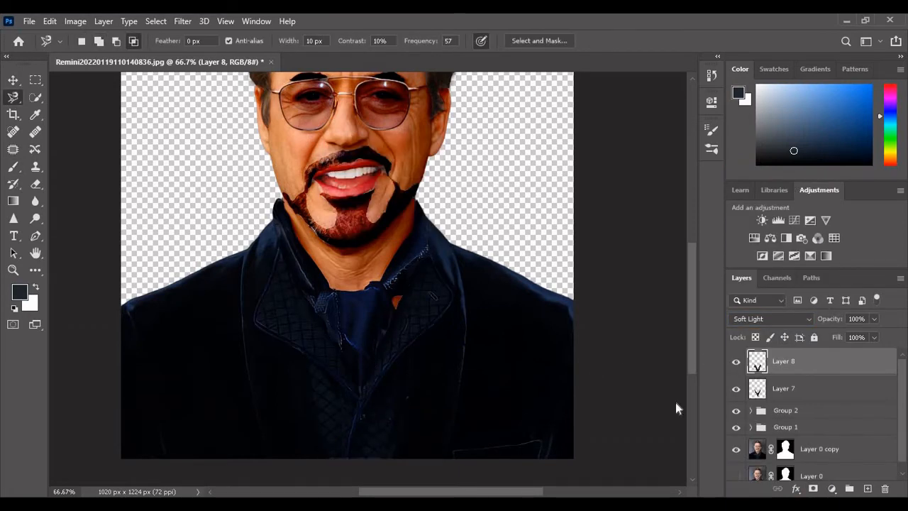
Group Layer 7 and Layer 8 together.
{"action": "key", "text": "ctrl+minus"}
{"action": "key", "text": "ctrl+minus"}
{"action": "left_click", "coordinate": [812, 396], "text": "shift"}
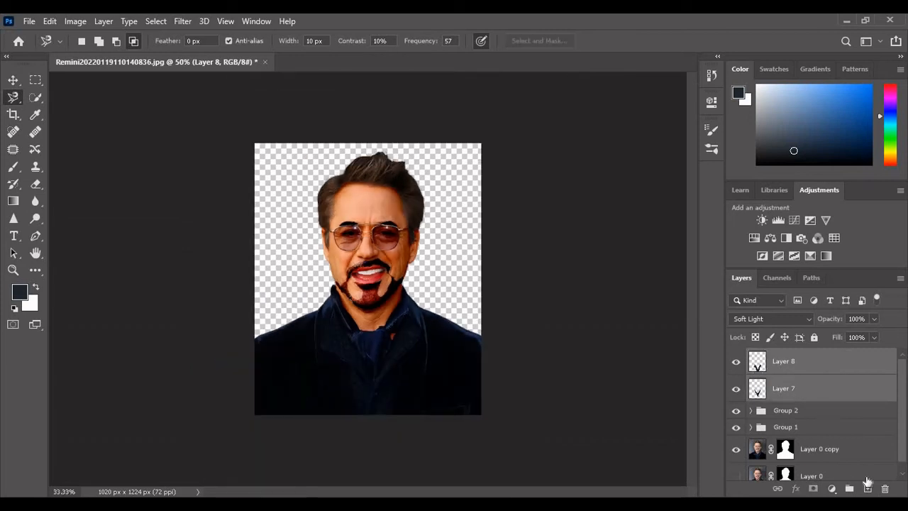
{"action": "left_click", "coordinate": [849, 489]}
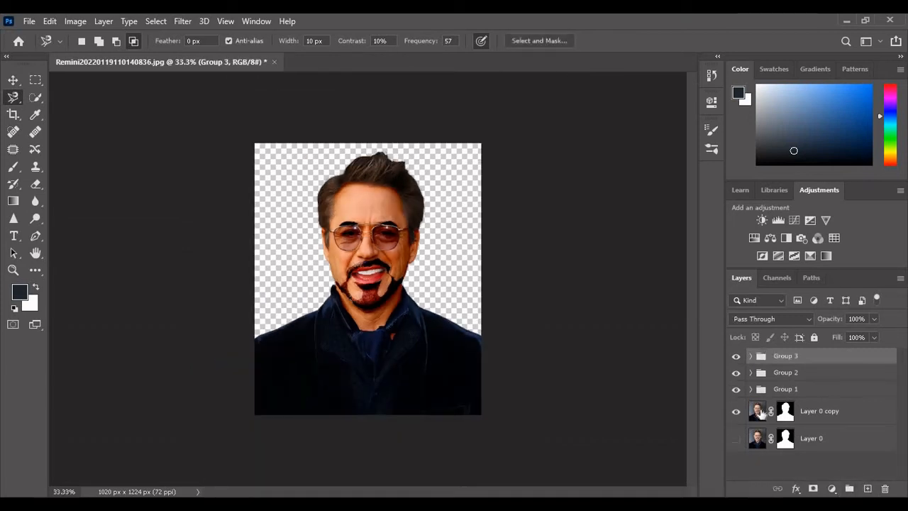
Fill a new layer with a diagonal yellow-to-orange gradient across the canvas and place it directly beneath Layer 0 copy.
{"action": "left_click", "coordinate": [760, 413]}
{"action": "left_click", "coordinate": [780, 356]}
{"action": "left_click", "coordinate": [866, 489]}
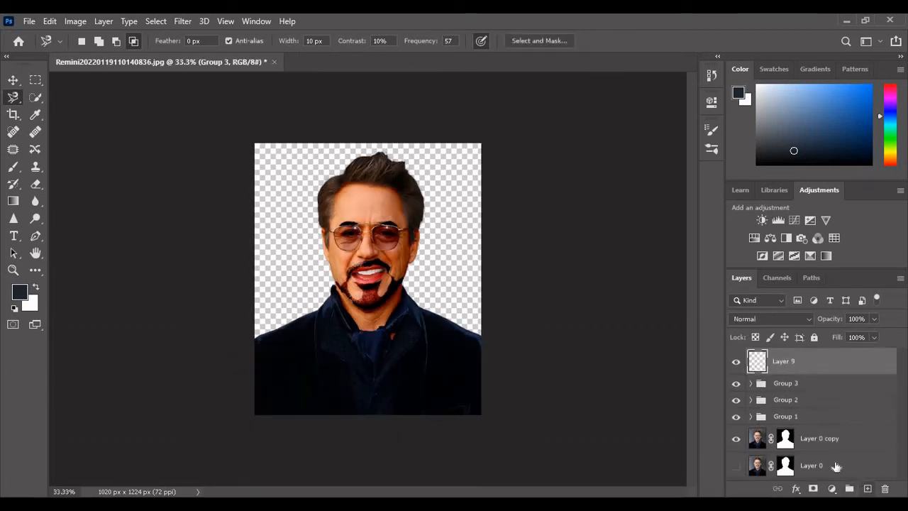
{"action": "key", "text": "g"}
{"action": "left_click_drag", "start_coordinate": [254, 141], "coordinate": [485, 423]}
{"action": "left_click_drag", "start_coordinate": [793, 365], "coordinate": [762, 451]}
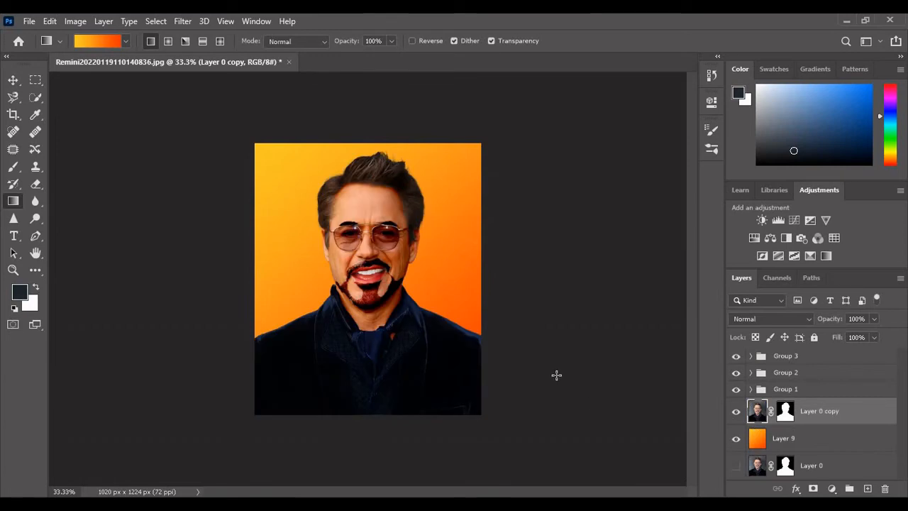
Stamp all visible layers into a new layer above Group 3 and open it in the Camera Raw Filter.
{"action": "left_click", "coordinate": [779, 355]}
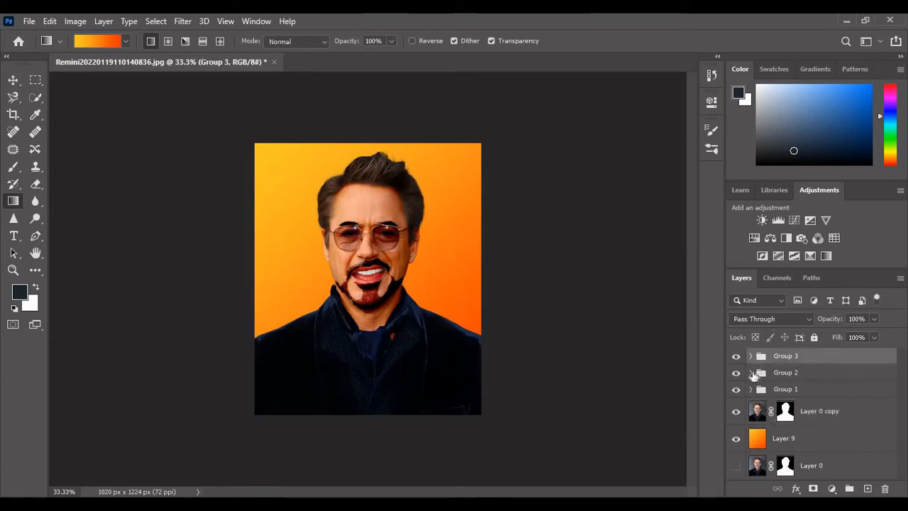
{"action": "key", "text": "ctrl+shift+alt+e"}
{"action": "left_click", "coordinate": [186, 21]}
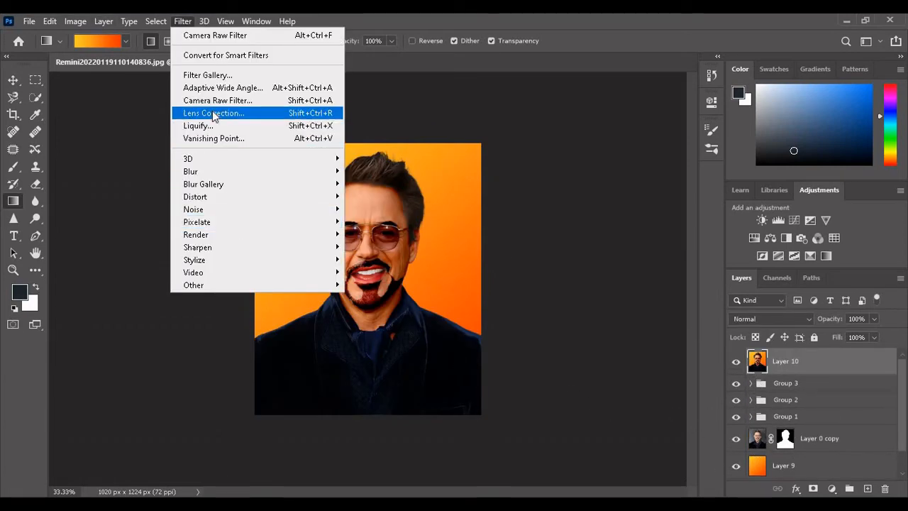
{"action": "left_click", "coordinate": [287, 128]}
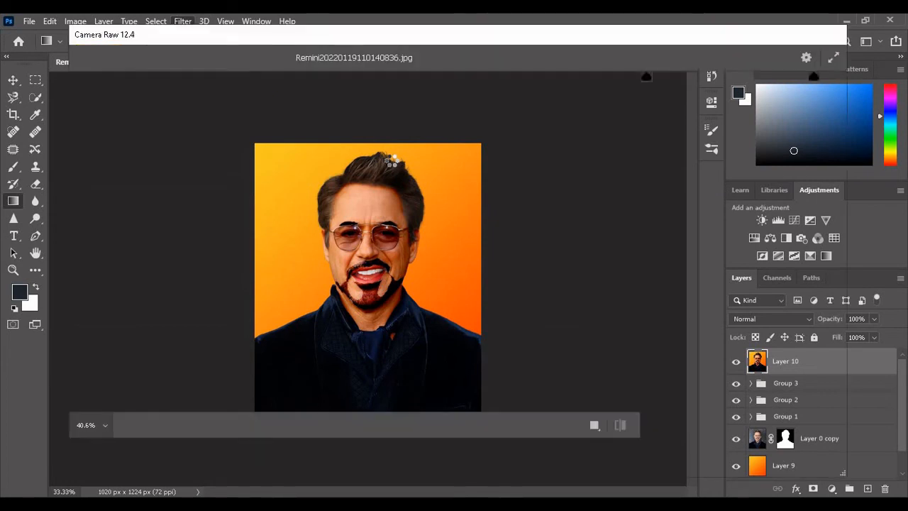
{"action": "scroll", "coordinate": [688, 212], "scroll_direction": "up", "scroll_amount": 3}
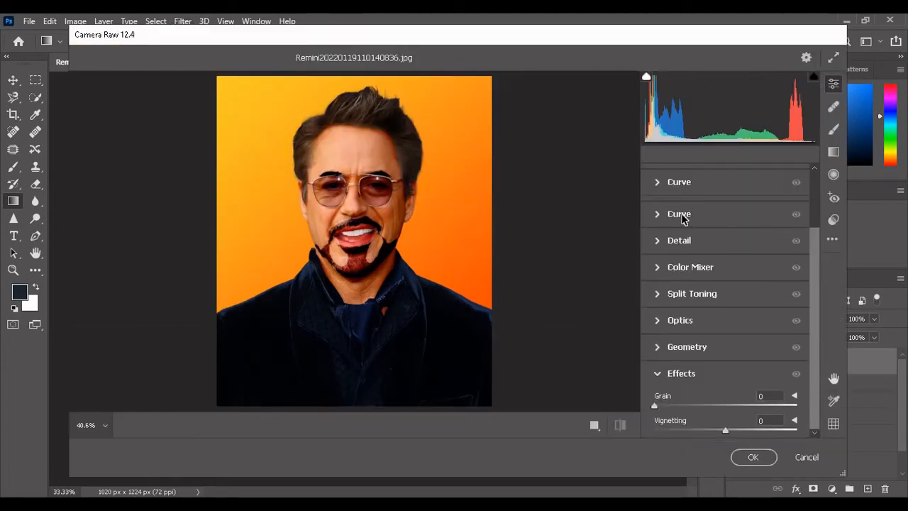
Set exposure to +0.30, contrast +31, highlights -3, shadows +15, whites +23 and blacks -20 in the Basic adjustments.
{"action": "left_click", "coordinate": [702, 229]}
{"action": "left_click_drag", "start_coordinate": [725, 281], "coordinate": [729, 282]}
{"action": "left_click_drag", "start_coordinate": [724, 302], "coordinate": [747, 301]}
{"action": "scroll", "coordinate": [724, 291], "scroll_direction": "down", "scroll_amount": 2}
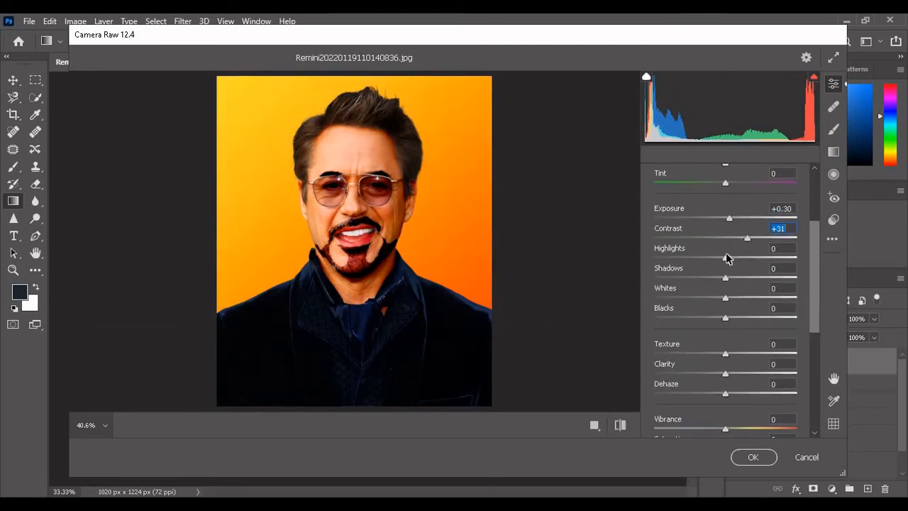
{"action": "left_click_drag", "start_coordinate": [725, 257], "coordinate": [711, 319]}
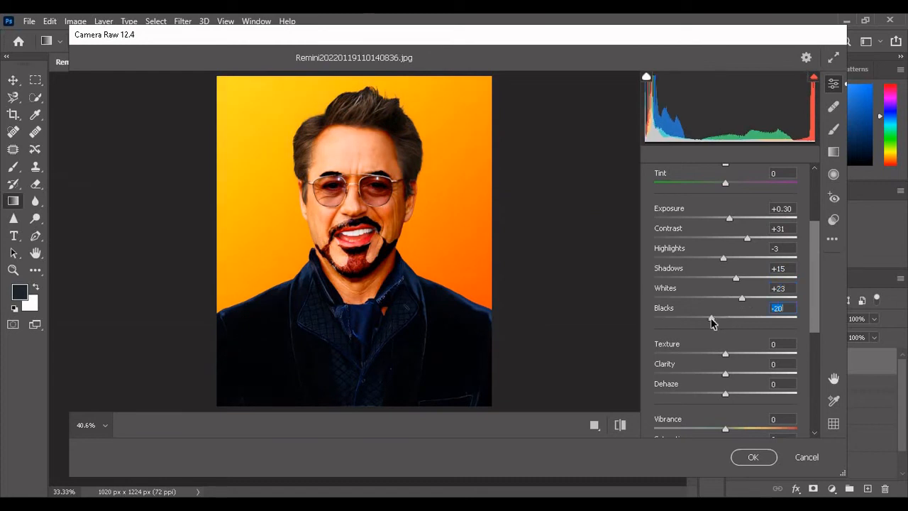
In the Color Mixer, raise the reds' saturation to about +27 and adjust the oranges' hue, saturation and luminance.
{"action": "scroll", "coordinate": [712, 348], "scroll_direction": "down", "scroll_amount": 8}
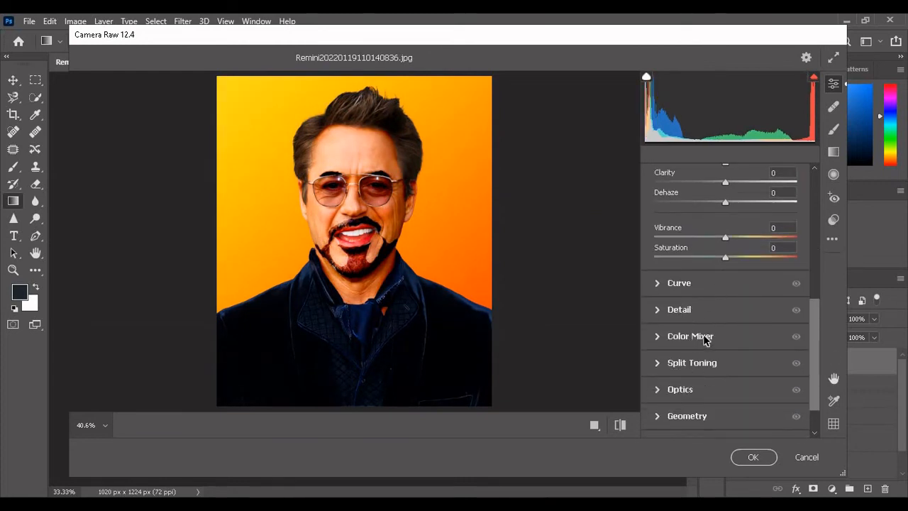
{"action": "left_click", "coordinate": [705, 339]}
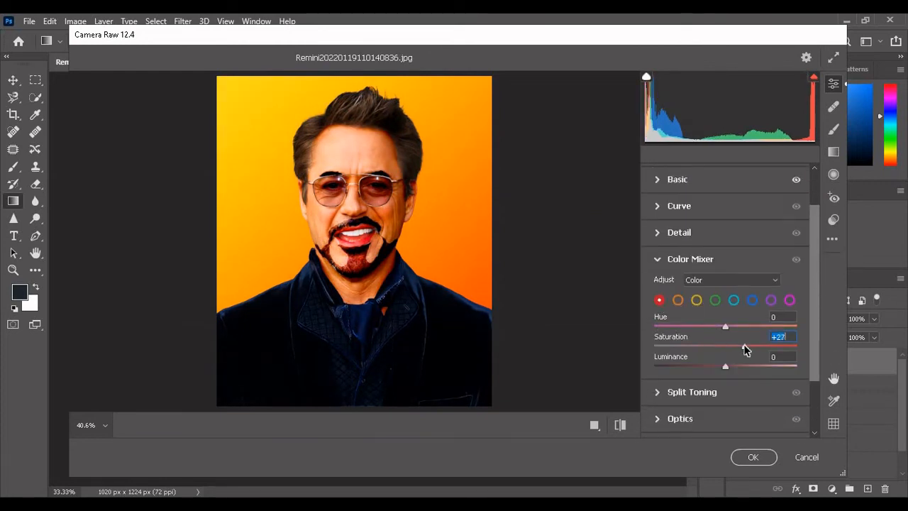
{"action": "left_click", "coordinate": [677, 300]}
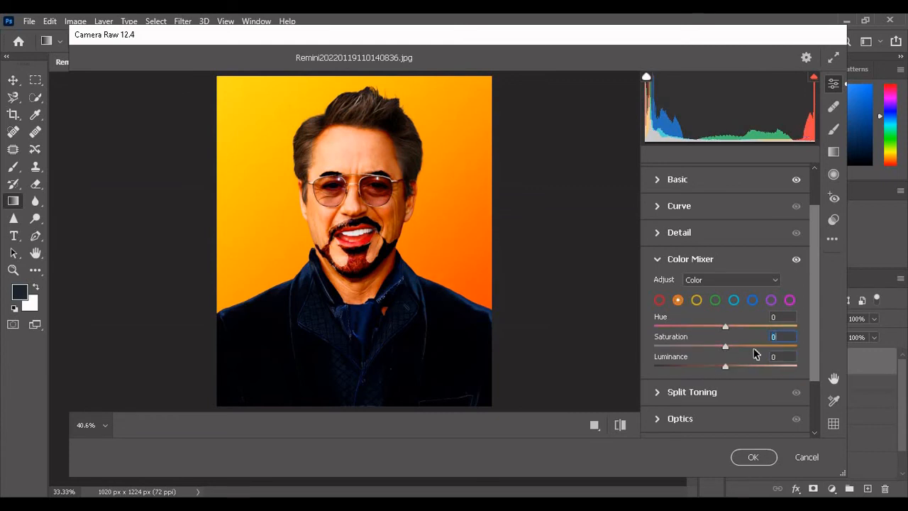
{"action": "left_click_drag", "start_coordinate": [724, 346], "coordinate": [730, 327]}
{"action": "left_click_drag", "start_coordinate": [725, 366], "coordinate": [813, 356]}
Adjust the hue, saturation and luminance of the yellows in the Color Mixer.
{"action": "left_click", "coordinate": [696, 300]}
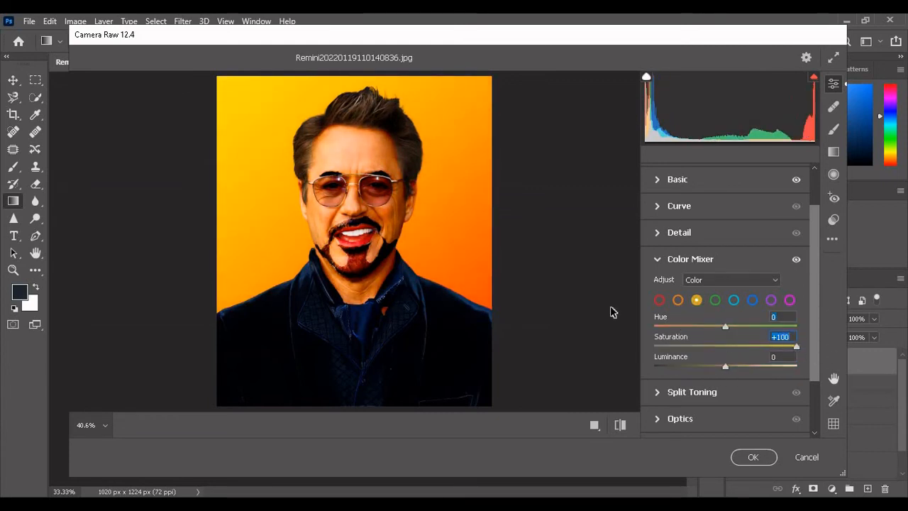
{"action": "left_click_drag", "start_coordinate": [724, 326], "coordinate": [695, 326]}
{"action": "left_click_drag", "start_coordinate": [790, 367], "coordinate": [756, 347]}
{"action": "left_click", "coordinate": [747, 368]}
Set the blues to hue +6, saturation -100 and luminance +6, and reduce the magentas' saturation in the Color Mixer.
{"action": "left_click", "coordinate": [752, 300]}
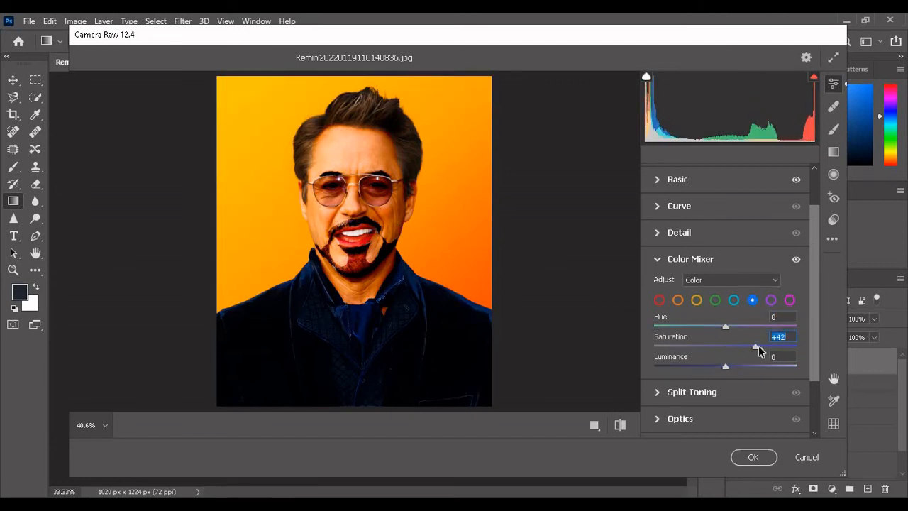
{"action": "left_click_drag", "start_coordinate": [699, 330], "coordinate": [710, 328]}
{"action": "left_click_drag", "start_coordinate": [724, 367], "coordinate": [592, 371]}
{"action": "left_click", "coordinate": [731, 346]}
{"action": "left_click_drag", "start_coordinate": [708, 328], "coordinate": [728, 337]}
{"action": "left_click_drag", "start_coordinate": [759, 366], "coordinate": [722, 364]}
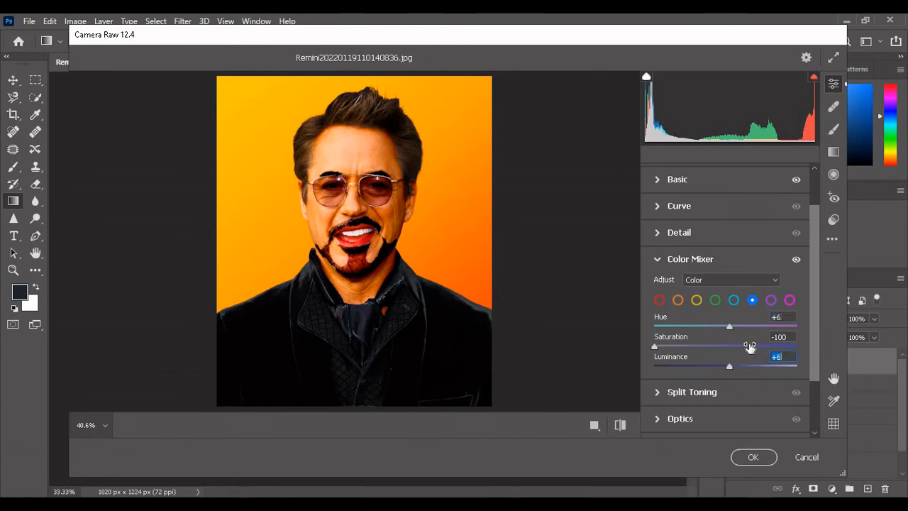
{"action": "left_click", "coordinate": [789, 299]}
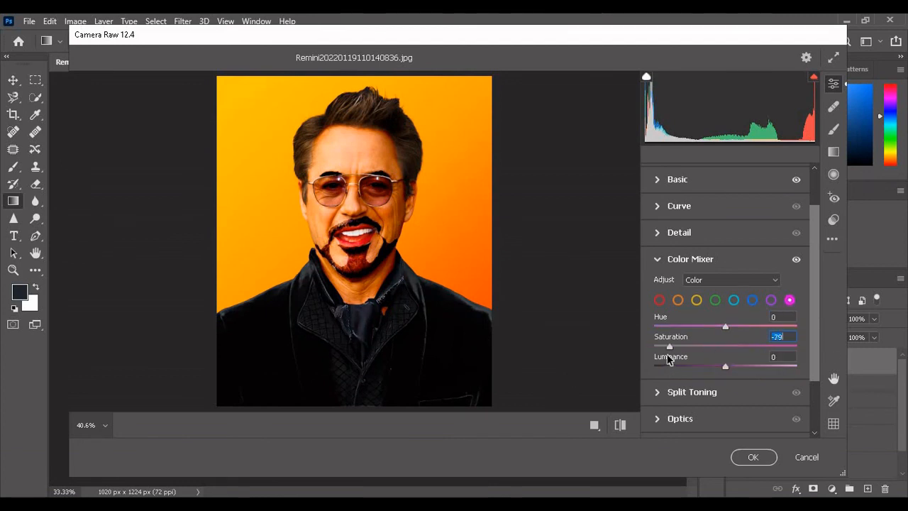
{"action": "left_click_drag", "start_coordinate": [667, 359], "coordinate": [693, 359]}
Set the vignetting to -31, compare the before and after views, and apply the Camera Raw Filter.
{"action": "scroll", "coordinate": [693, 362], "scroll_direction": "down", "scroll_amount": 3}
{"action": "left_click", "coordinate": [750, 406]}
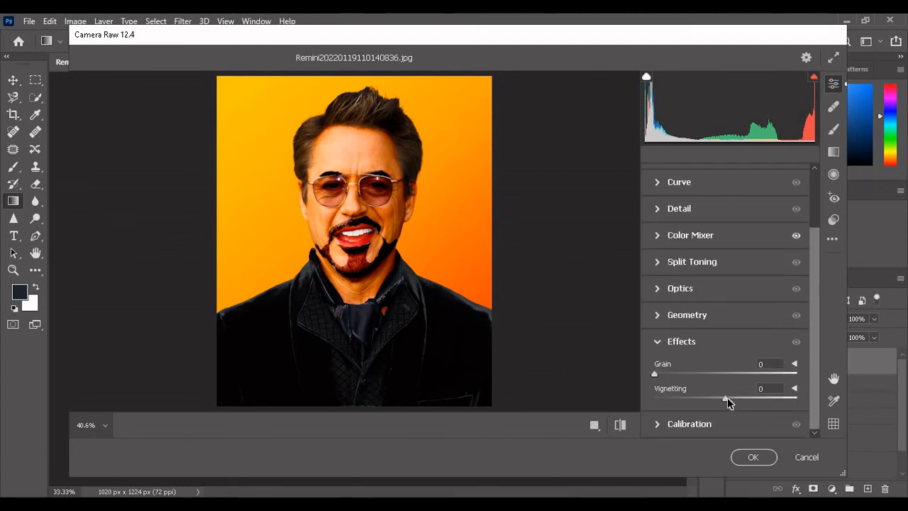
{"action": "left_click_drag", "start_coordinate": [725, 398], "coordinate": [703, 398]}
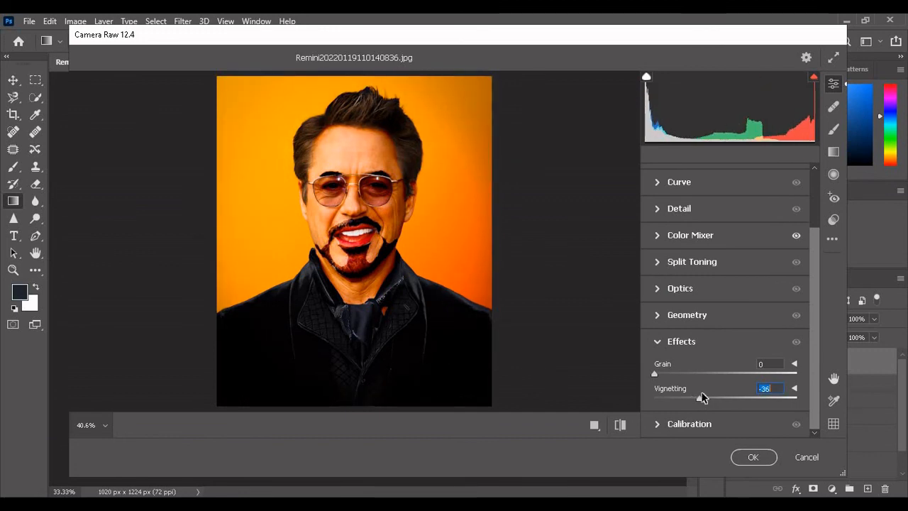
{"action": "left_click", "coordinate": [619, 426]}
{"action": "left_click", "coordinate": [619, 425]}
{"action": "left_click", "coordinate": [619, 426]}
{"action": "left_click", "coordinate": [620, 425]}
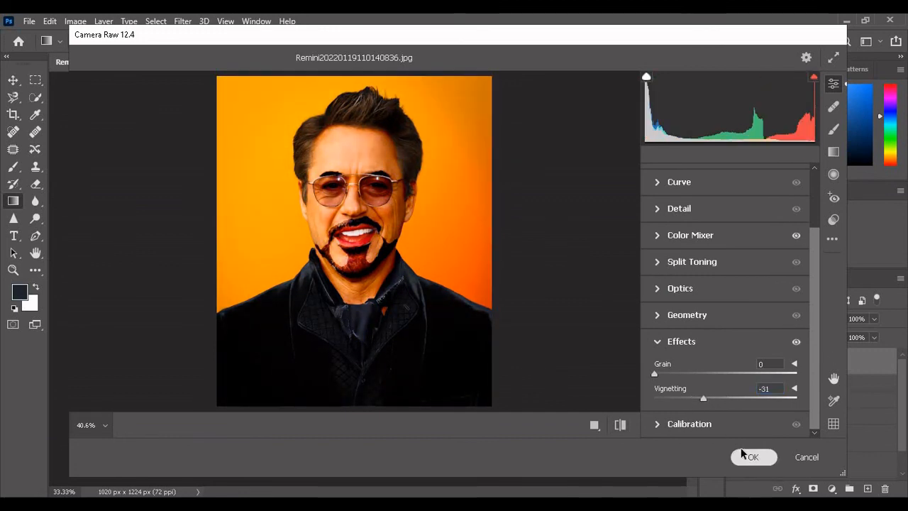
{"action": "left_click", "coordinate": [753, 457]}
Hide all layers and groups beneath Layer 10, keeping only Layer 10 visible, and inspect the filtered portrait up close.
{"action": "left_click", "coordinate": [736, 383]}
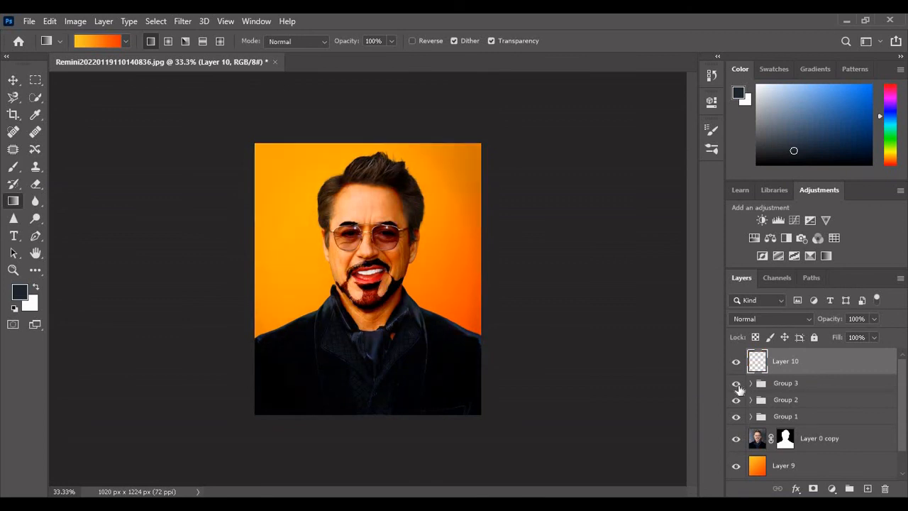
{"action": "scroll", "coordinate": [736, 467], "scroll_direction": "down", "scroll_amount": 1}
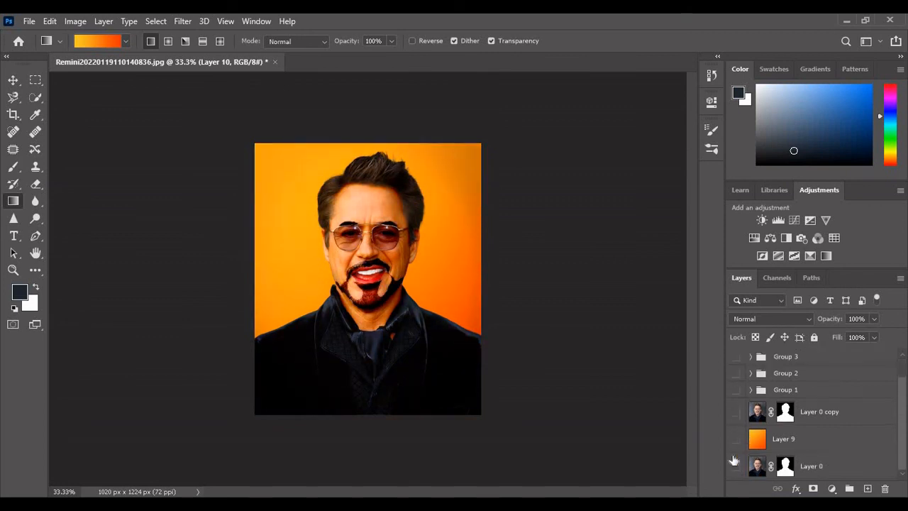
{"action": "scroll", "coordinate": [742, 400], "scroll_direction": "up", "scroll_amount": 1}
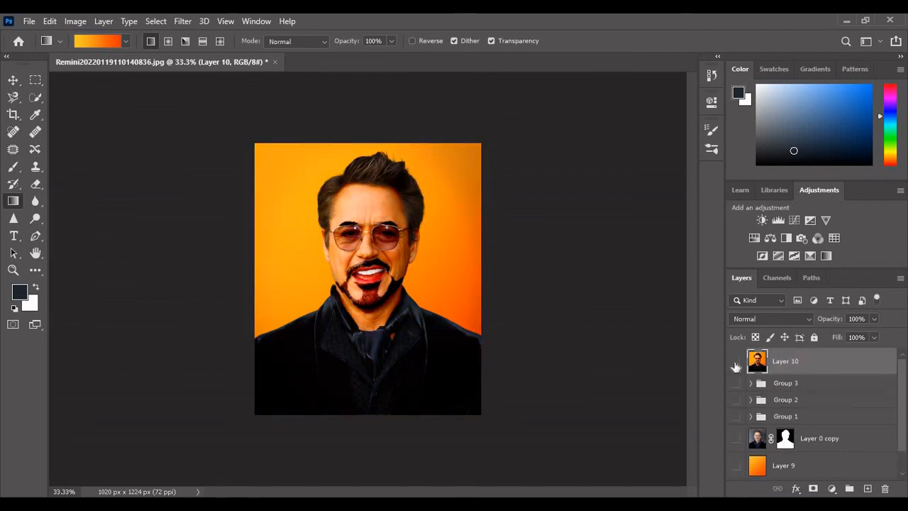
{"action": "left_click", "coordinate": [736, 363]}
{"action": "key", "text": "ctrl+plus"}
{"action": "key", "text": "ctrl+plus"}
{"action": "scroll", "coordinate": [635, 357], "scroll_direction": "up", "scroll_amount": 1}
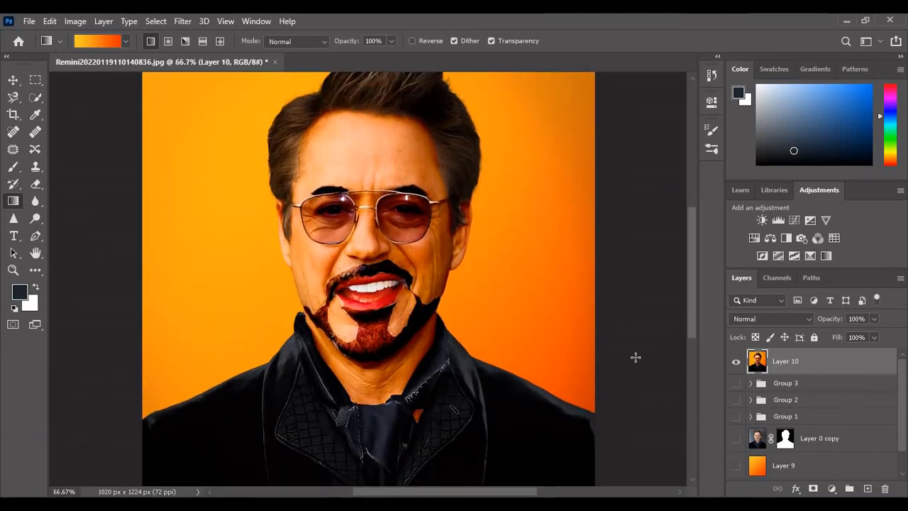